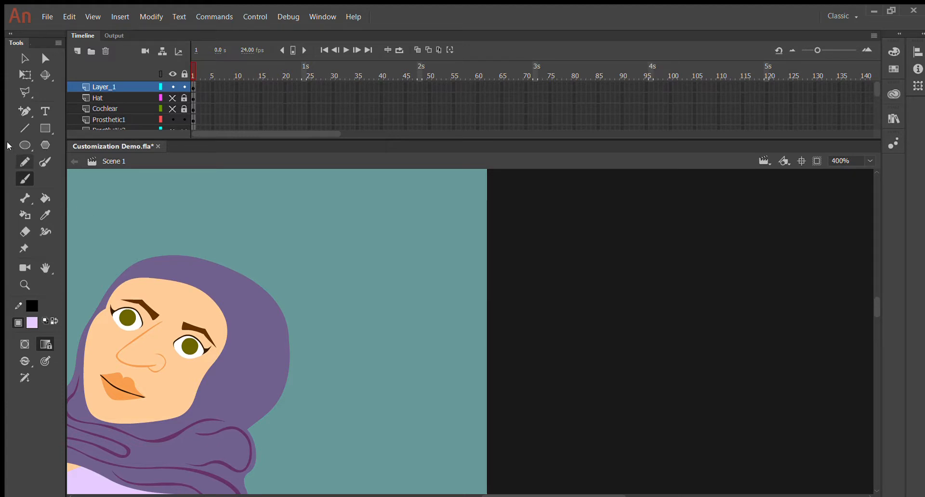
# Set the fill colour to a dark reddish brown for the brush.
pyautogui.click(27, 319)
pyautogui.click(195, 378)
pyautogui.click(27, 322)
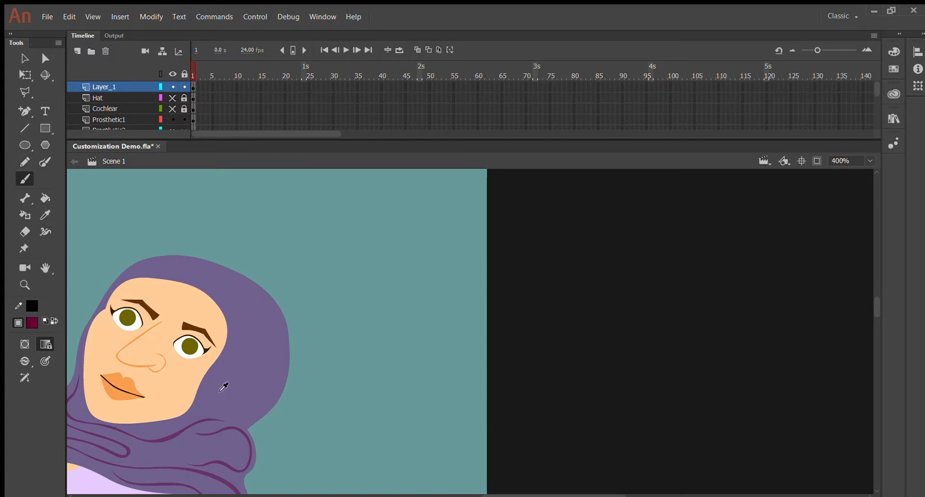
pyautogui.click(204, 379)
# Paint two thick crossing brush strokes on the teal background beside the head, redoing the second stroke until its curve fits.
pyautogui.moveTo(268, 230); pyautogui.dragTo(398, 328)
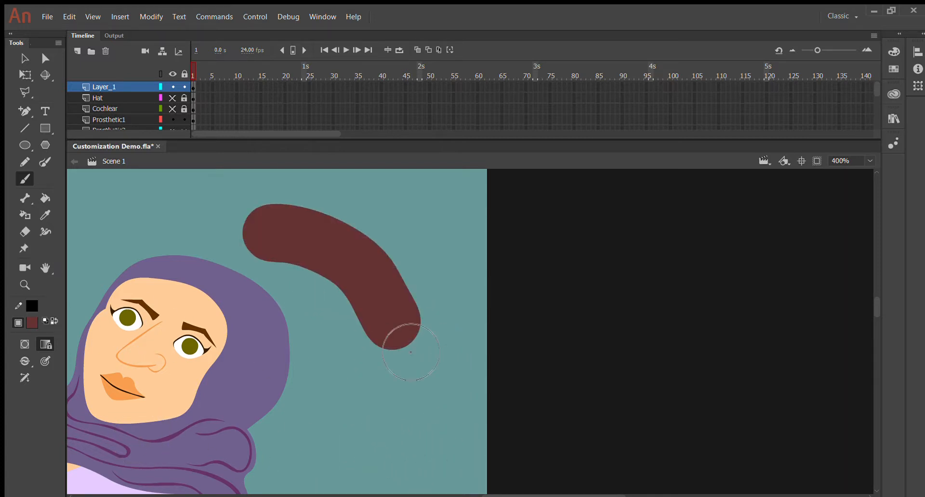
pyautogui.moveTo(453, 212)
pyautogui.mouseDown()
pyautogui.moveTo(400, 229)
pyautogui.moveTo(335, 309)
pyautogui.mouseUp()
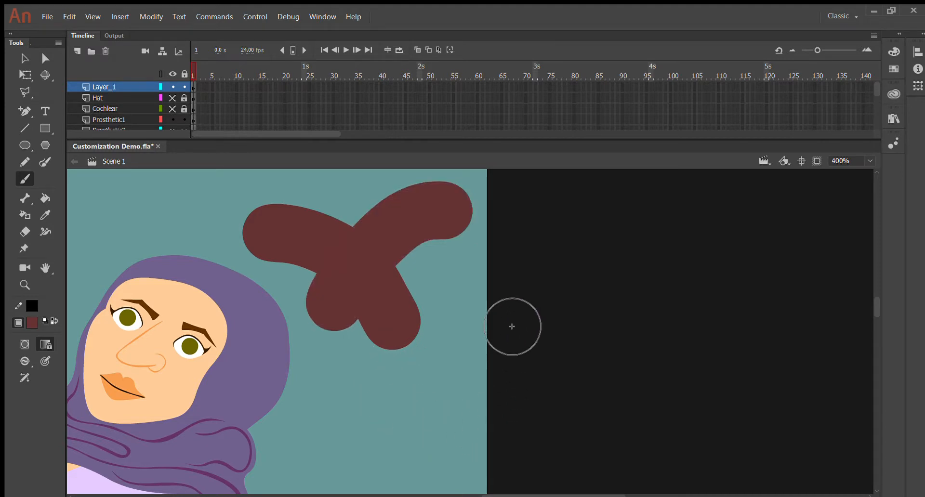
pyautogui.hotkey('ctrl', 'z')
pyautogui.moveTo(482, 222)
pyautogui.mouseDown()
pyautogui.moveTo(381, 263)
pyautogui.moveTo(297, 332)
pyautogui.mouseUp()
pyautogui.hotkey('ctrl', 'z')
pyautogui.moveTo(484, 213)
pyautogui.mouseDown()
pyautogui.moveTo(410, 294)
pyautogui.moveTo(359, 328)
pyautogui.mouseUp()
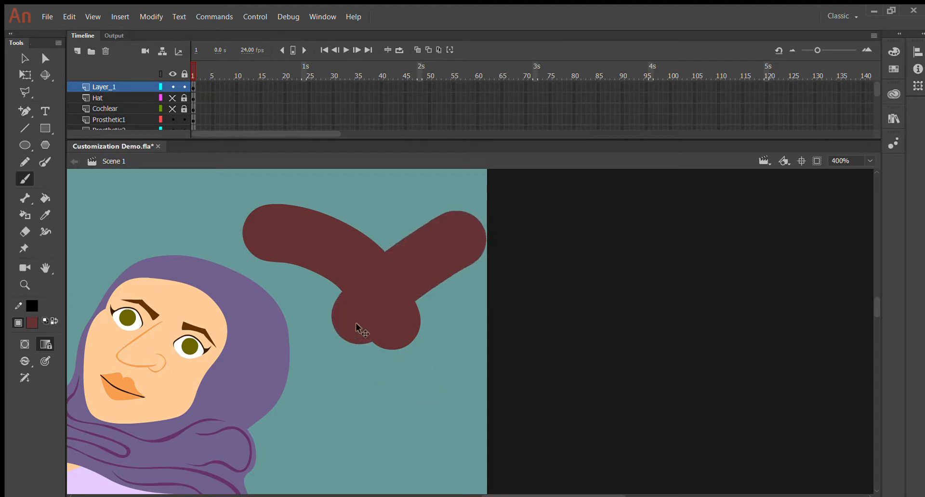
pyautogui.hotkey('ctrl', 'z')
pyautogui.moveTo(482, 223)
pyautogui.mouseDown()
pyautogui.moveTo(396, 326)
pyautogui.moveTo(328, 318)
pyautogui.mouseUp()
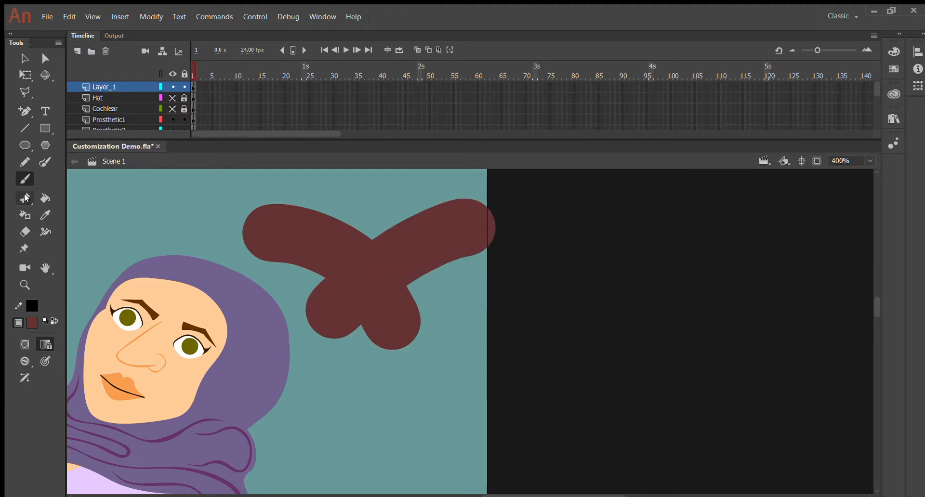
# Select the merged crossing strokes, move them slightly and delete them.
pyautogui.click(25, 59)
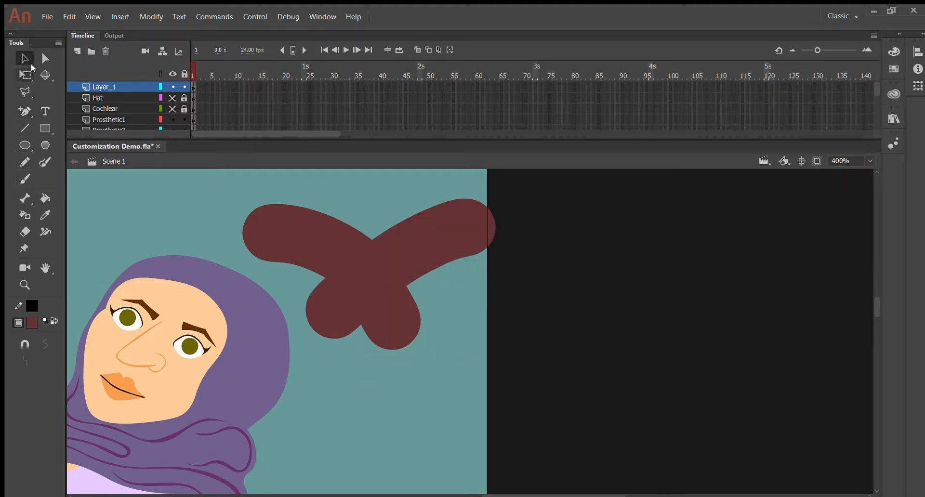
pyautogui.click(331, 256)
pyautogui.click(403, 385)
pyautogui.click(362, 292)
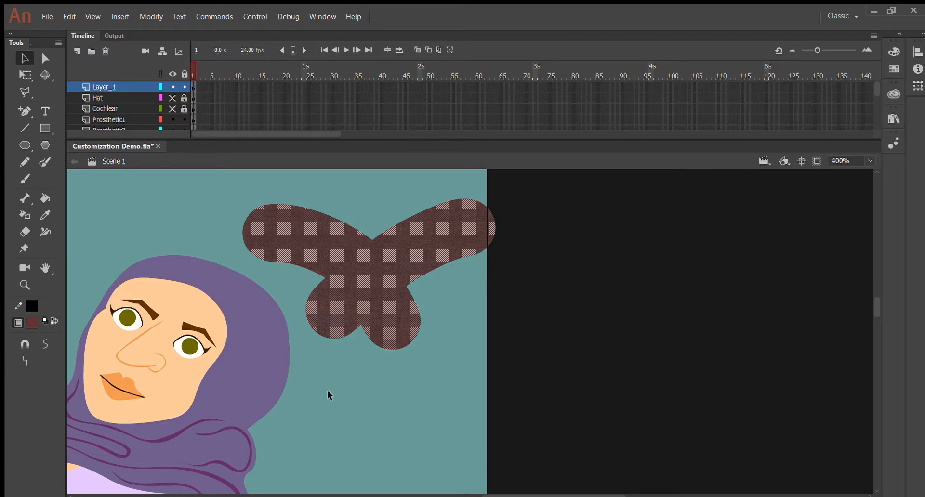
pyautogui.click(328, 390)
pyautogui.moveTo(361, 321); pyautogui.dragTo(366, 315)
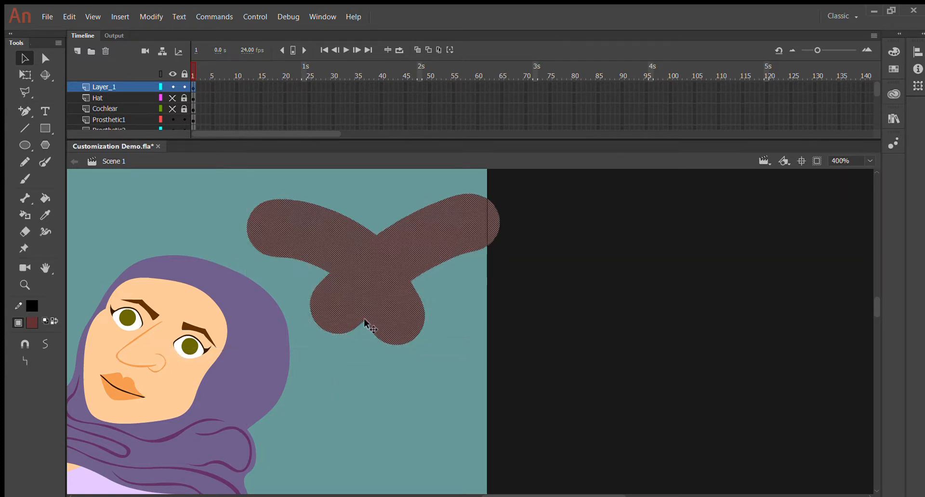
pyautogui.press('Delete')
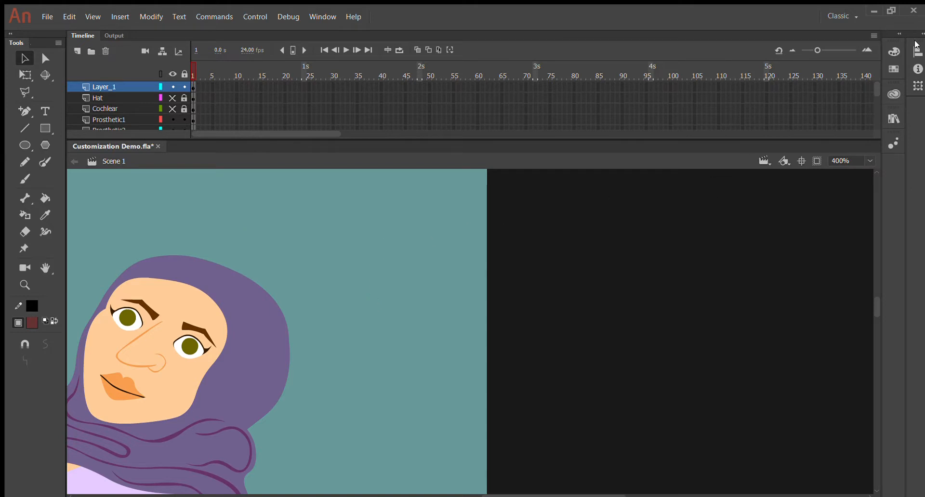
# Turn on object drawing for the Brush tool and paint two thick crossing strokes beside the head.
pyautogui.click(19, 180)
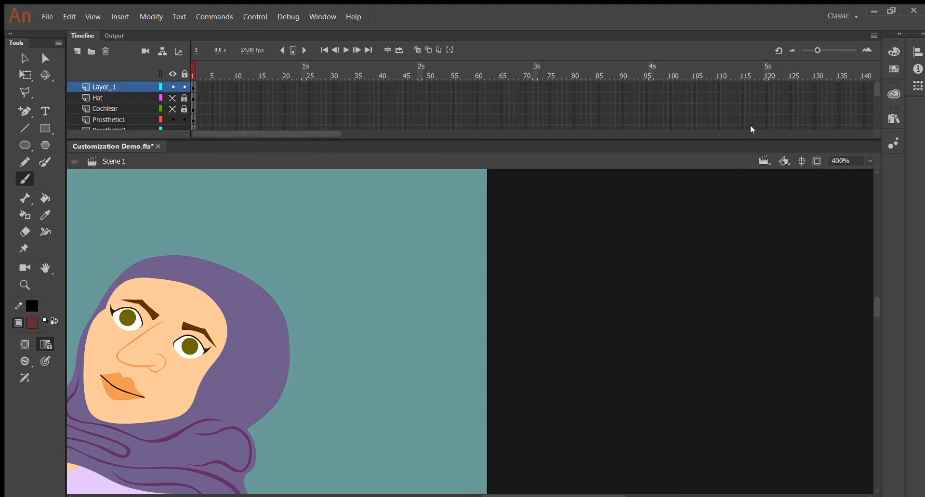
pyautogui.press('j')
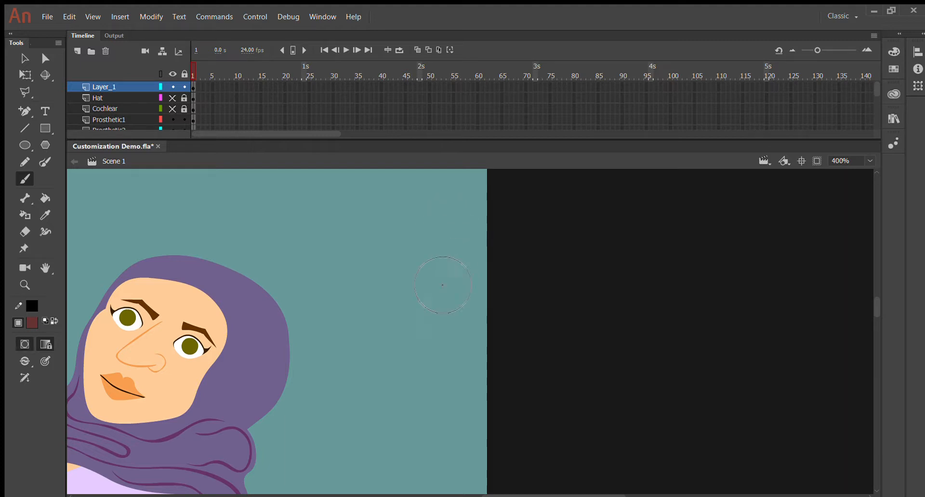
pyautogui.moveTo(248, 212)
pyautogui.mouseDown()
pyautogui.moveTo(374, 270)
pyautogui.moveTo(407, 344)
pyautogui.mouseUp()
pyautogui.moveTo(461, 196)
pyautogui.mouseDown()
pyautogui.moveTo(333, 277)
pyautogui.moveTo(303, 320)
pyautogui.mouseUp()
# Open the stroke that slopes down to the right as a drawing object and try reshaping its outer edge.
pyautogui.click(19, 61)
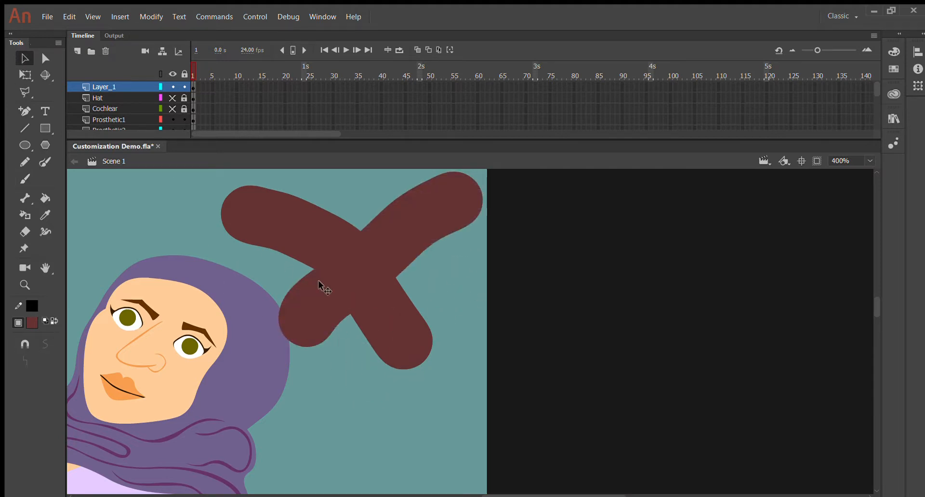
pyautogui.click(330, 271)
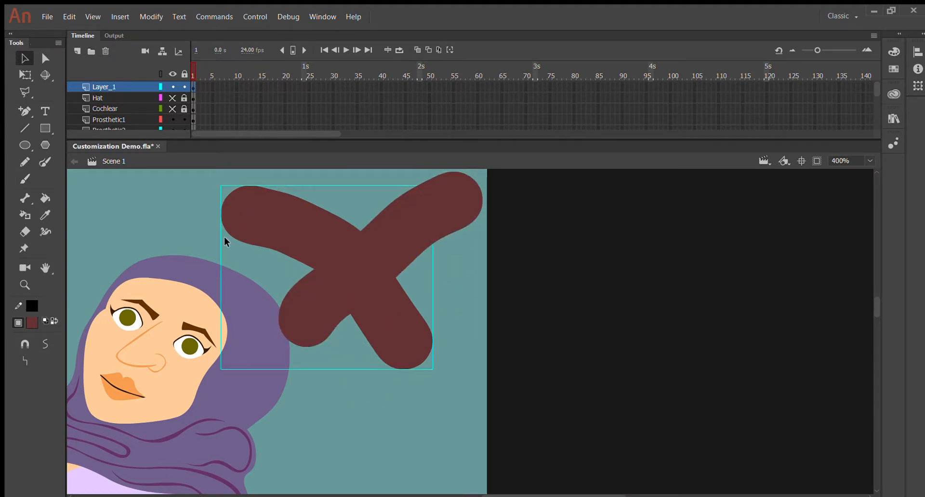
pyautogui.click(361, 374)
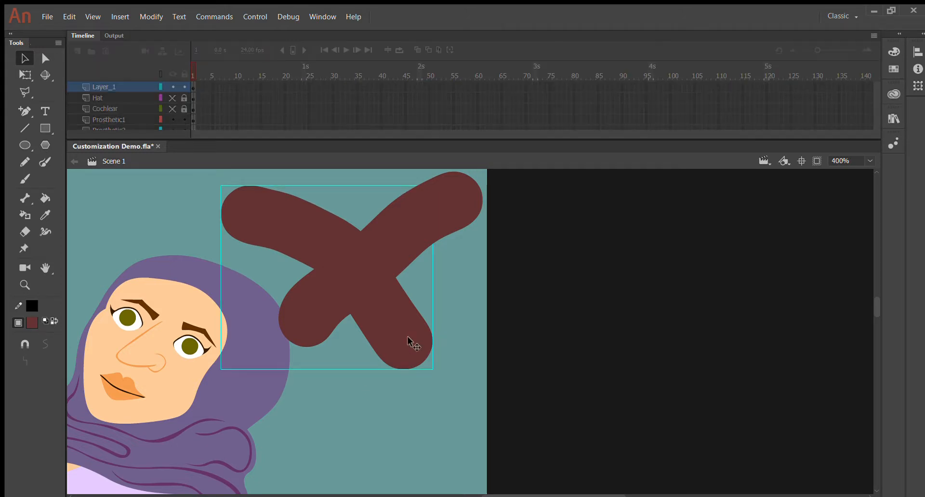
pyautogui.doubleClick(408, 340)
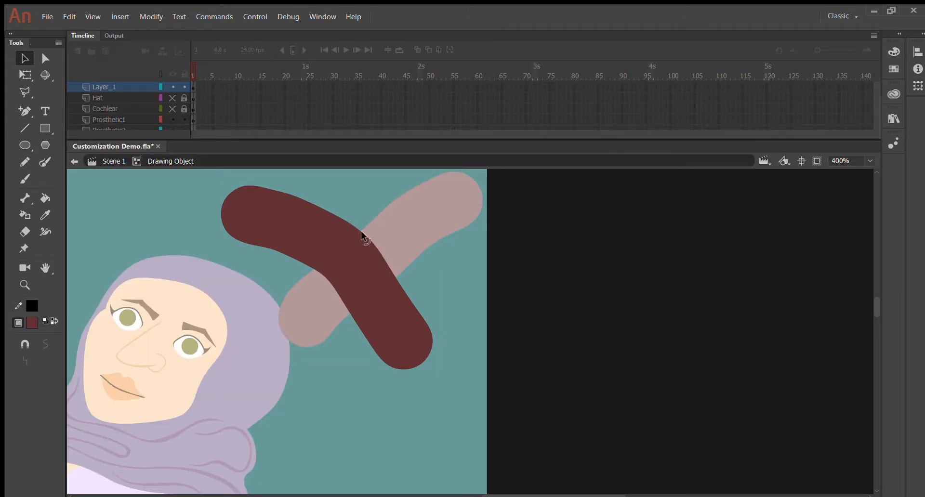
pyautogui.moveTo(360, 231)
pyautogui.mouseDown()
pyautogui.moveTo(346, 245)
pyautogui.moveTo(375, 300)
pyautogui.moveTo(459, 355)
pyautogui.mouseUp()
pyautogui.hotkey('ctrl', 'z')
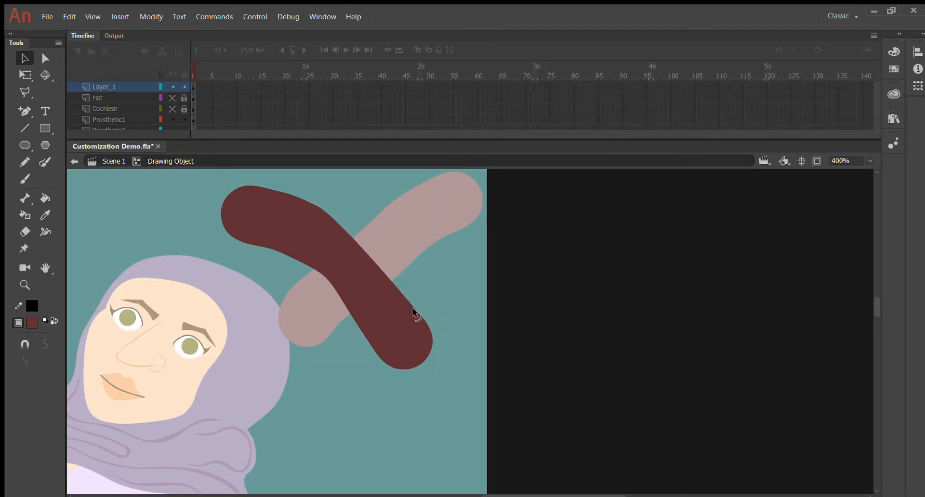
# Delete the opened stroke, leave its drawing object and delete the remaining stroke.
pyautogui.click(405, 303)
pyautogui.press('Delete')
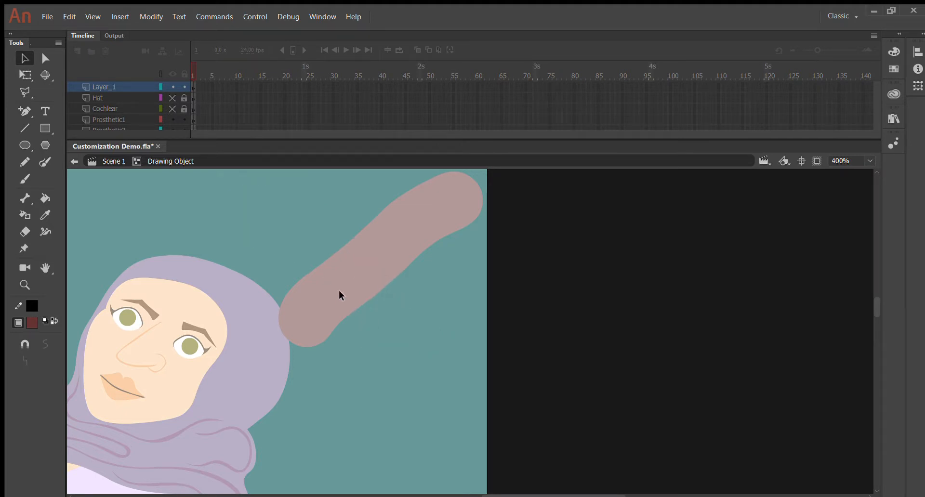
pyautogui.doubleClick(525, 315)
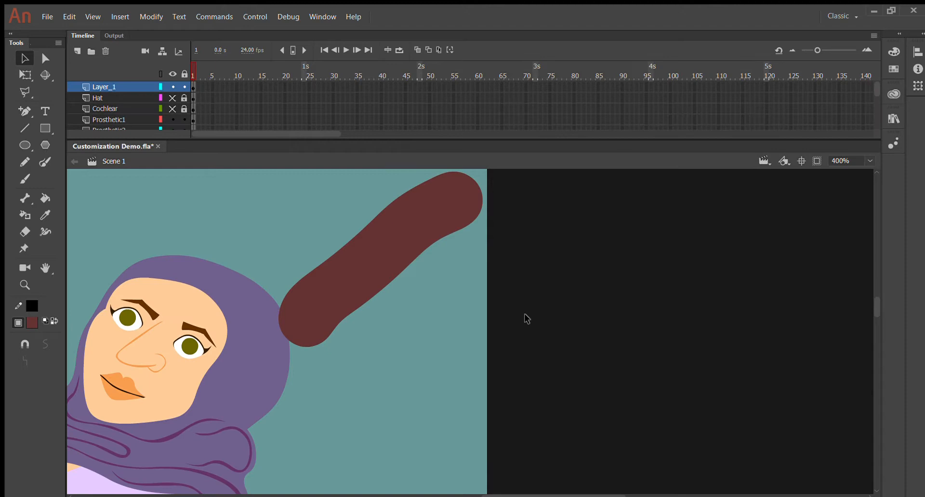
pyautogui.click(369, 249)
pyautogui.press('Delete')
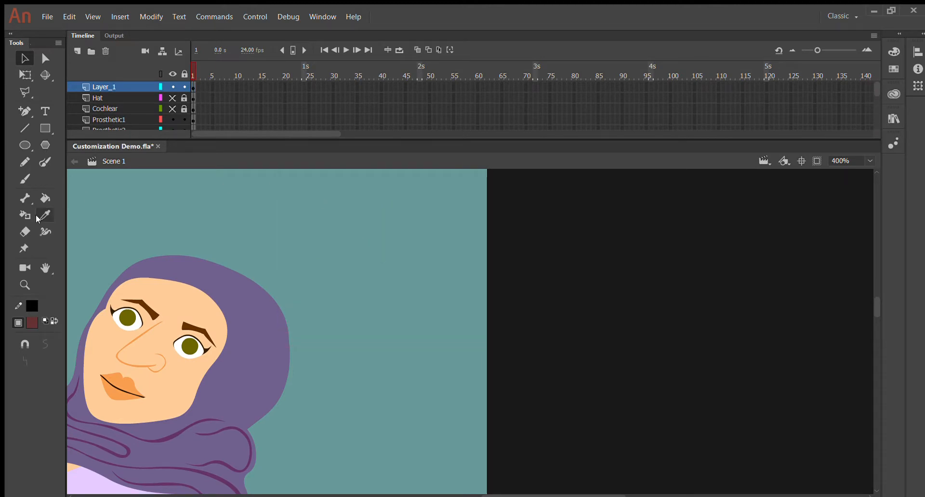
# Enlarge the brush to about double its size and stamp one solid reddish-brown circle beside the head.
pyautogui.click(25, 179)
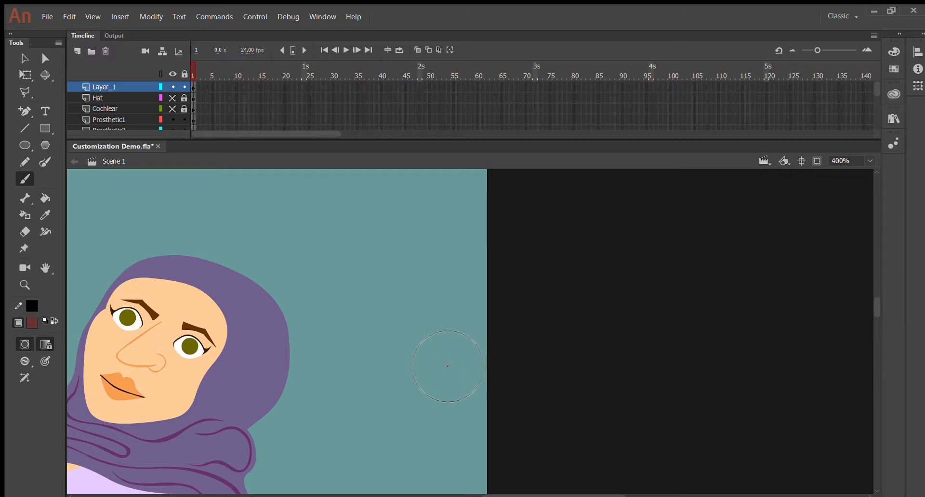
pyautogui.press(']')
pyautogui.press(']')
pyautogui.press(']')
pyautogui.press(']')
pyautogui.press(']')
pyautogui.press(']')
pyautogui.press(']')
pyautogui.press(']')
pyautogui.press(']')
pyautogui.press(']')
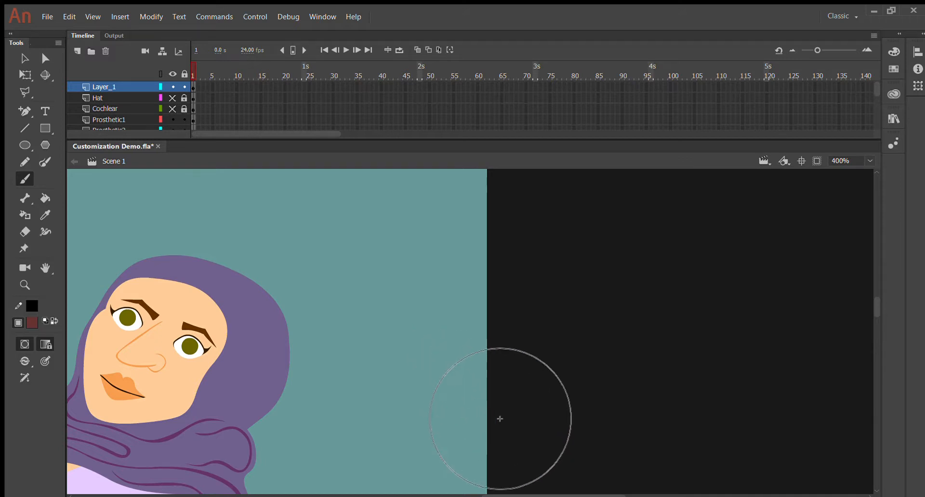
pyautogui.press(']')
pyautogui.click(380, 274)
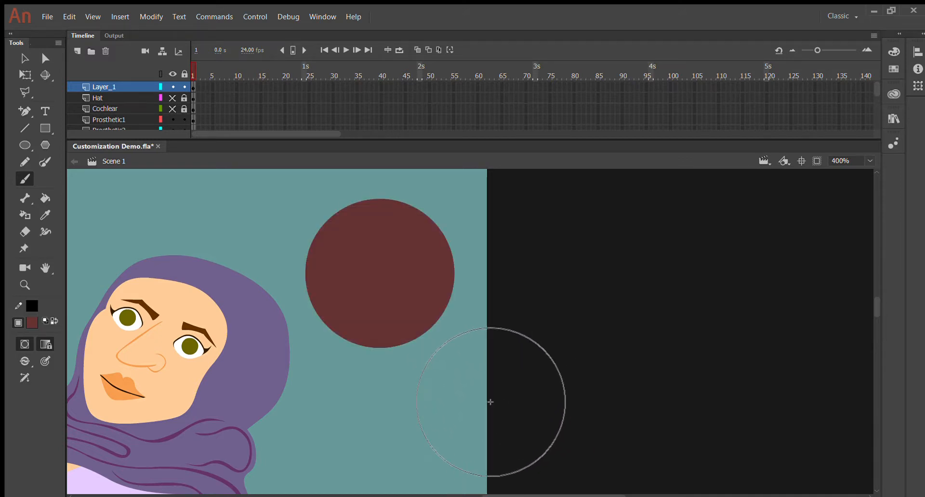
# Reshape the circle into a rounded diamond by pulling its four diagonal edges inward.
pyautogui.click(18, 56)
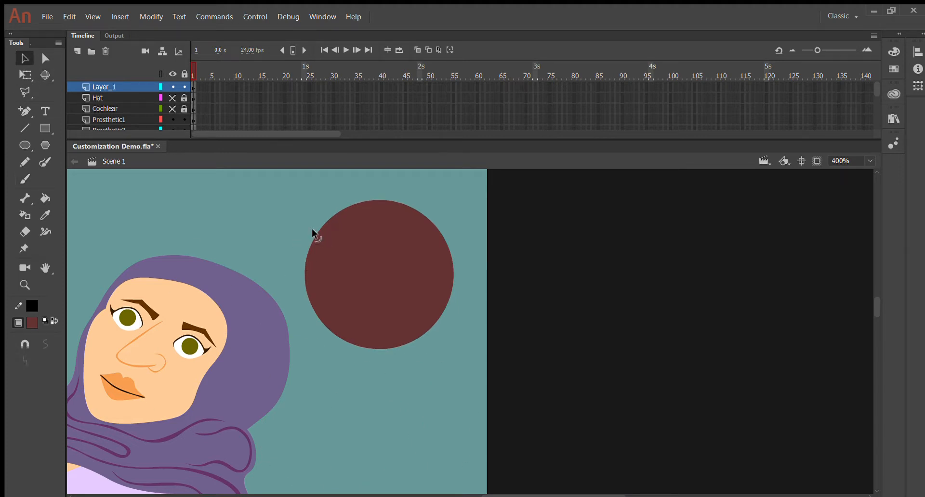
pyautogui.moveTo(314, 234); pyautogui.dragTo(322, 239)
pyautogui.moveTo(317, 318); pyautogui.dragTo(330, 322)
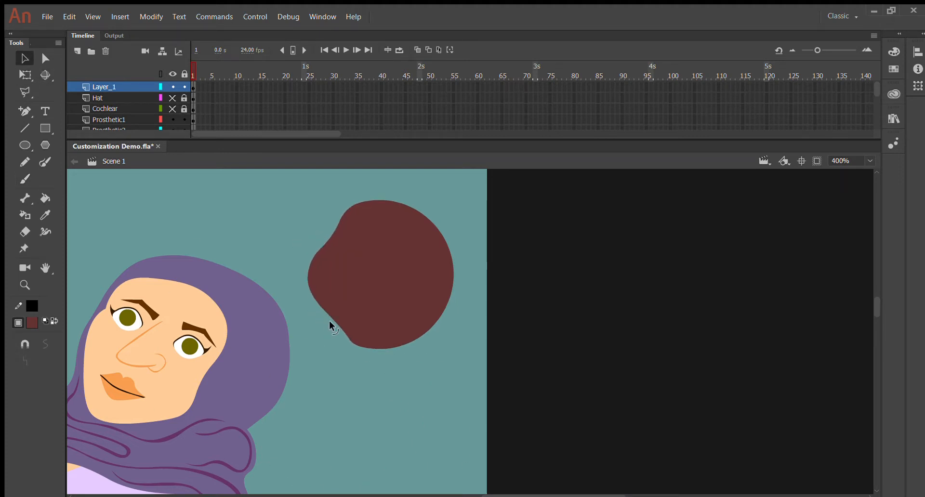
pyautogui.moveTo(428, 327); pyautogui.dragTo(421, 316)
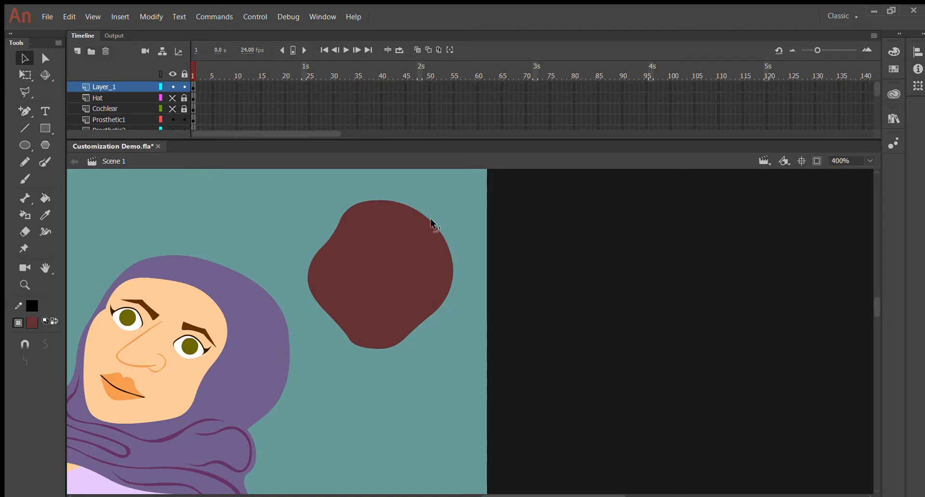
pyautogui.moveTo(434, 223); pyautogui.dragTo(421, 221)
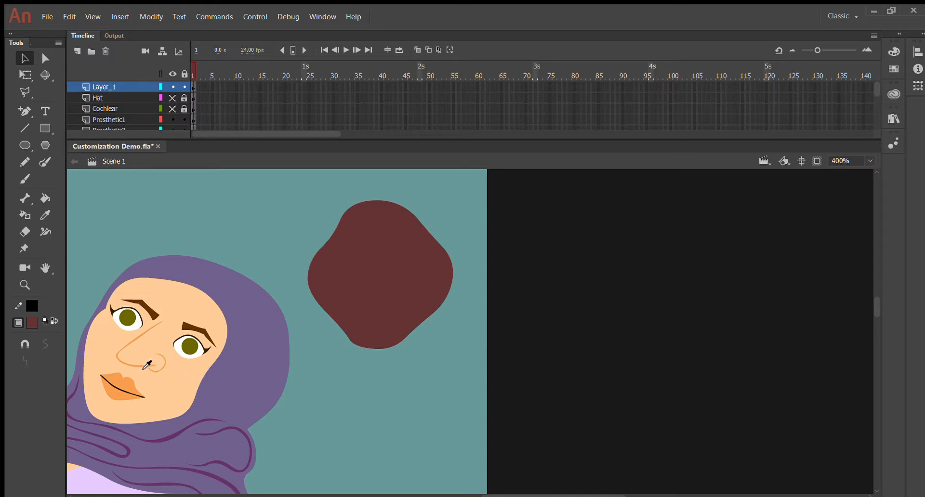
# Set up the brush with a very dark maroon fill and a much smaller size for detail lines.
pyautogui.click(24, 179)
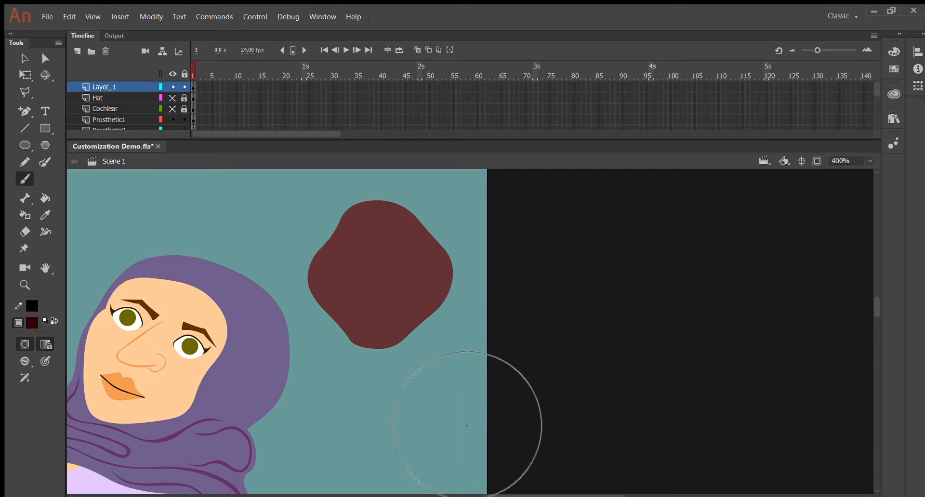
pyautogui.press('[')
pyautogui.press('[')
pyautogui.press('[')
pyautogui.press('[')
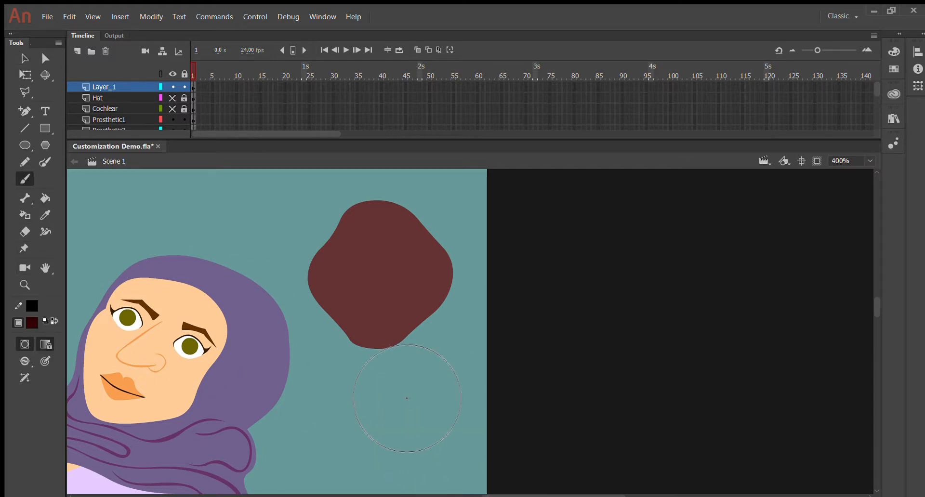
pyautogui.press('[')
pyautogui.press('[')
pyautogui.press('[')
pyautogui.press('[')
pyautogui.press('[')
pyautogui.press('[')
pyautogui.press('[')
pyautogui.press('[')
# Paint thin, dark maroon curved detail lines inside the reddish-brown shape, discarding the first thick trial stroke.
pyautogui.moveTo(377, 258)
pyautogui.mouseDown()
pyautogui.moveTo(362, 314)
pyautogui.moveTo(380, 340)
pyautogui.mouseUp()
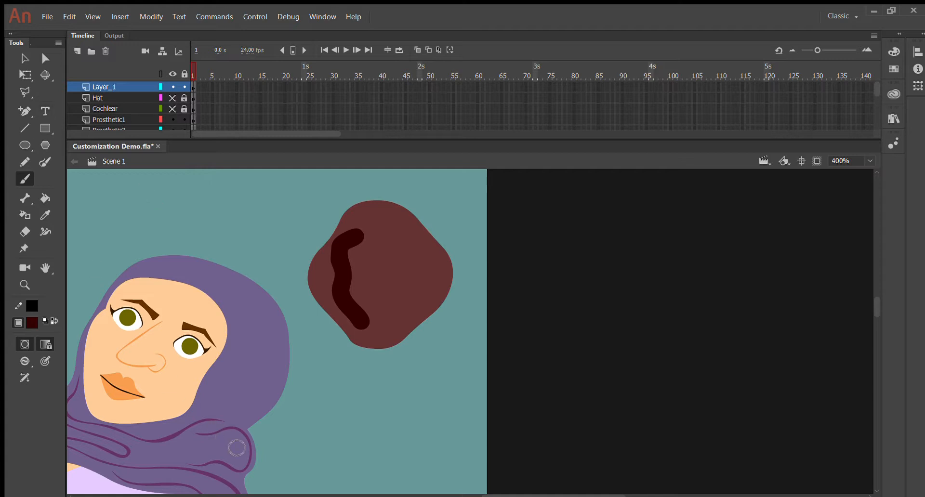
pyautogui.hotkey('ctrl', 'z')
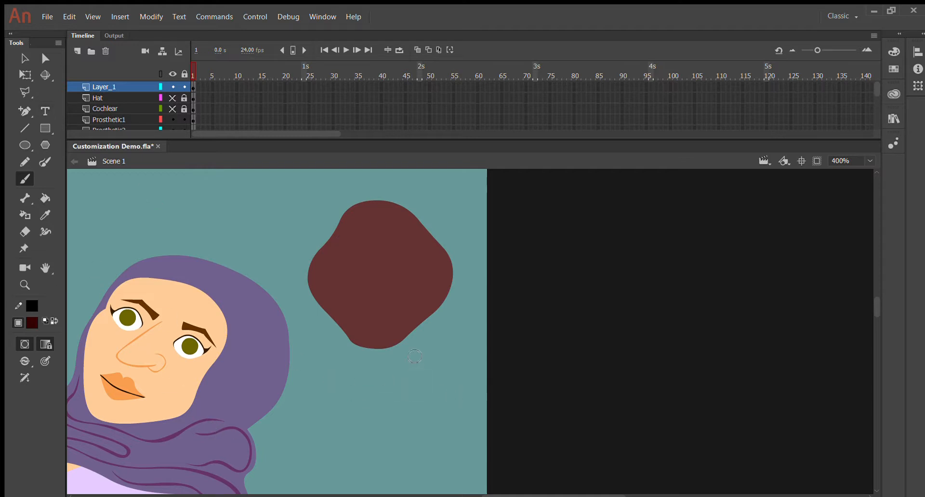
pyautogui.moveTo(361, 230)
pyautogui.mouseDown()
pyautogui.moveTo(339, 275)
pyautogui.moveTo(363, 332)
pyautogui.moveTo(403, 344)
pyautogui.mouseUp()
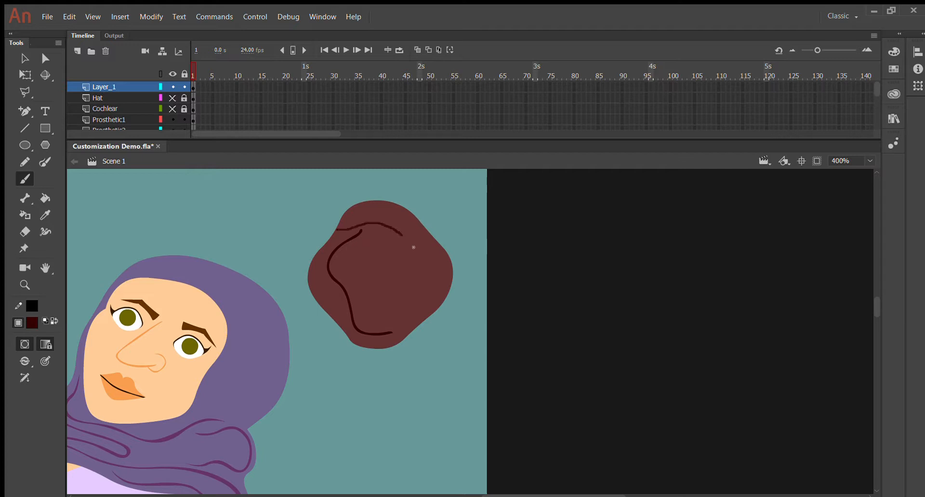
pyautogui.moveTo(413, 247)
pyautogui.mouseDown()
pyautogui.moveTo(442, 290)
pyautogui.moveTo(438, 320)
pyautogui.mouseUp()
pyautogui.moveTo(366, 333)
pyautogui.mouseDown()
pyautogui.moveTo(416, 327)
pyautogui.moveTo(432, 286)
pyautogui.mouseUp()
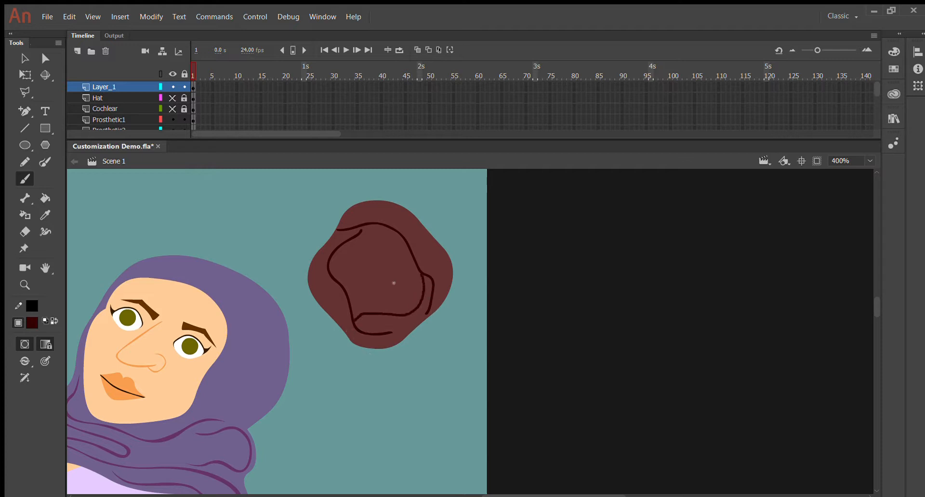
pyautogui.moveTo(338, 277)
pyautogui.mouseDown()
pyautogui.moveTo(379, 254)
pyautogui.moveTo(411, 256)
pyautogui.mouseUp()
# Select the reddish-brown shape together with all its dark detail lines.
pyautogui.click(19, 61)
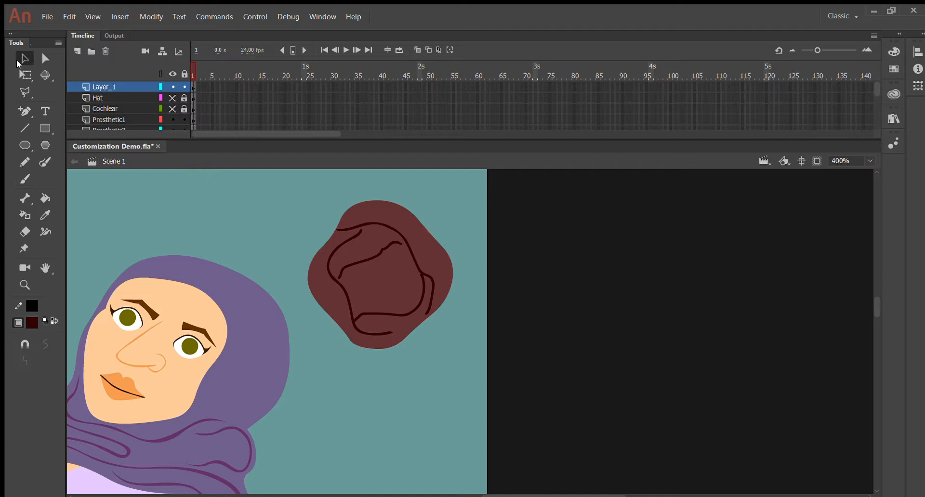
pyautogui.click(341, 291)
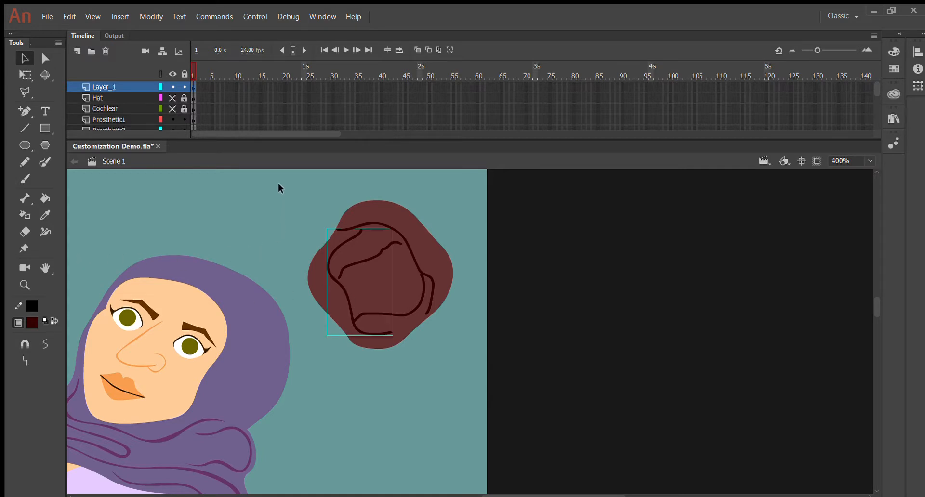
pyautogui.moveTo(295, 178); pyautogui.dragTo(512, 367)
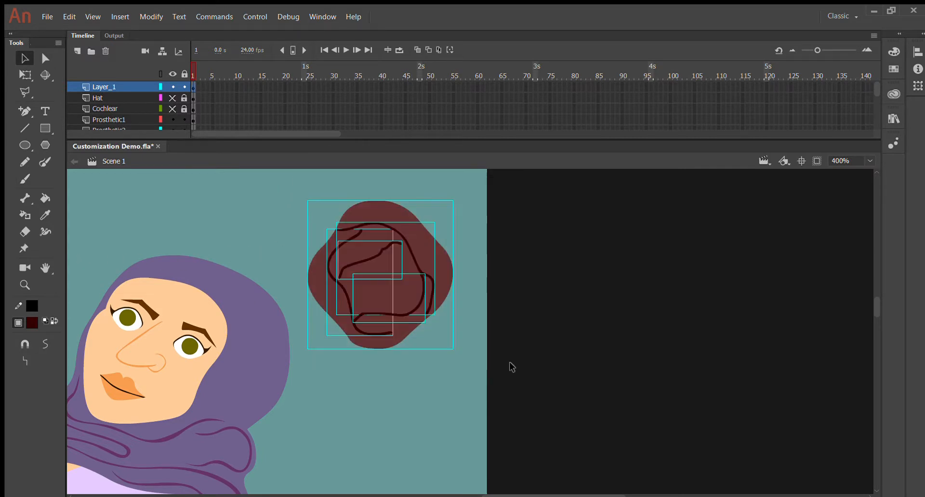
# Break apart the reddish-brown shape and its detail lines, and bend the short inner line near its lower end to thicken it.
pyautogui.moveTo(779, 227); pyautogui.dragTo(790, 363)
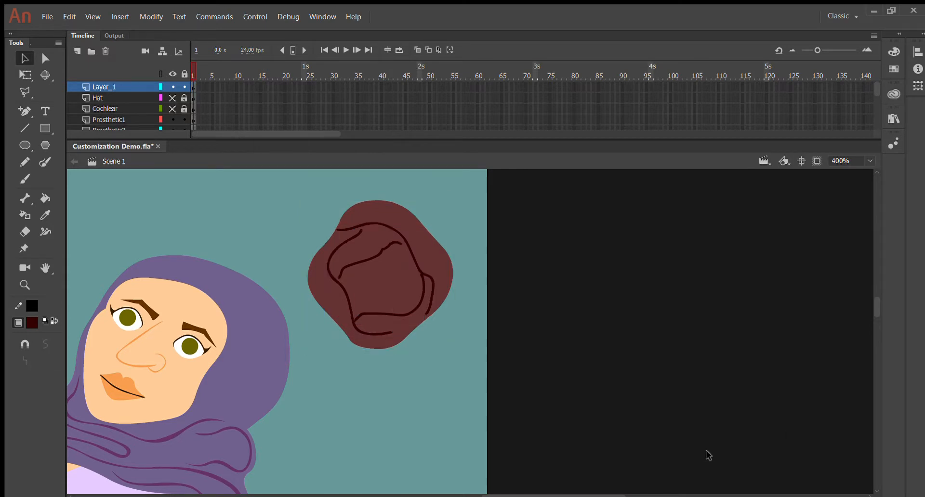
pyautogui.moveTo(276, 177)
pyautogui.mouseDown()
pyautogui.moveTo(440, 352)
pyautogui.moveTo(504, 364)
pyautogui.mouseUp()
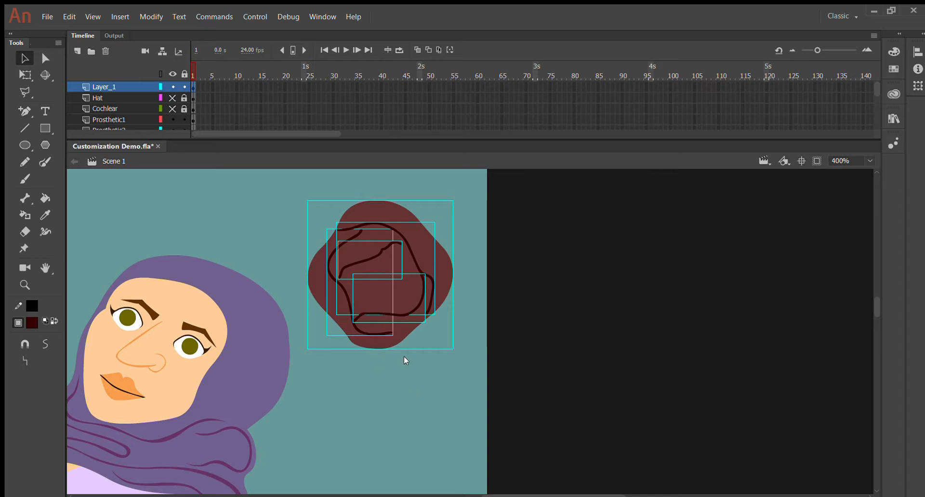
pyautogui.hotkey('ctrl', 'b')
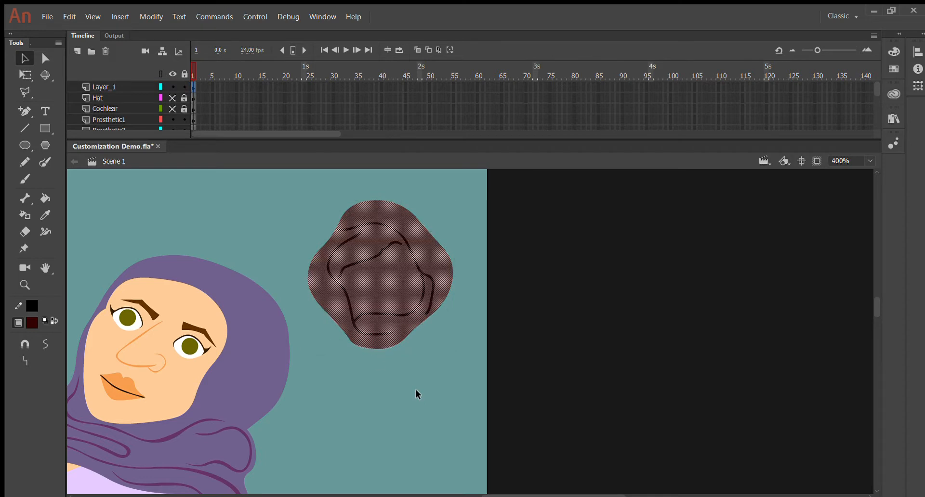
pyautogui.click(381, 392)
pyautogui.moveTo(346, 259); pyautogui.dragTo(344, 270)
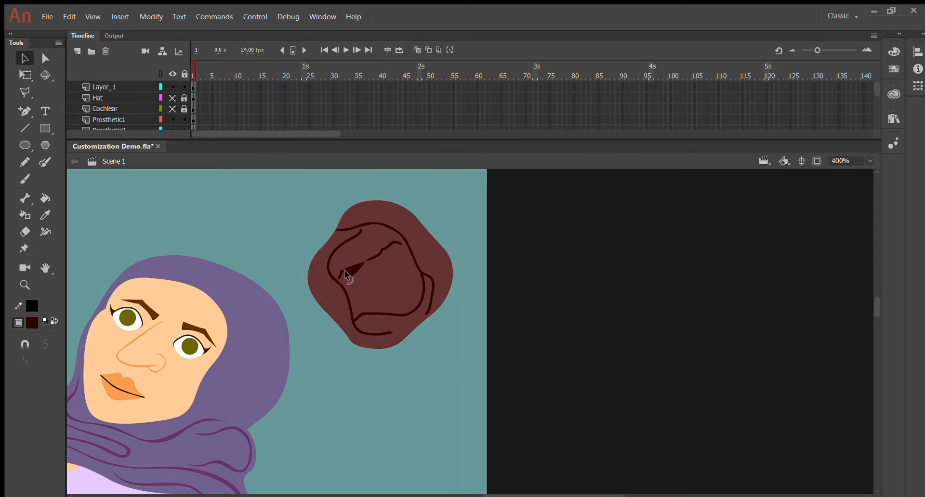
# Delete the outer detail lines, the short inner line and the remaining reddish-brown shape one after another.
pyautogui.click(360, 269)
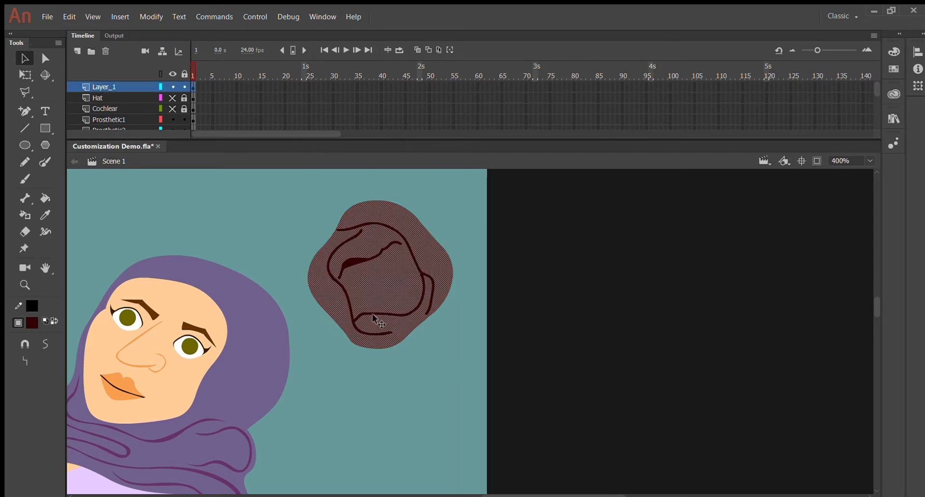
pyautogui.click(375, 335)
pyautogui.click(330, 248)
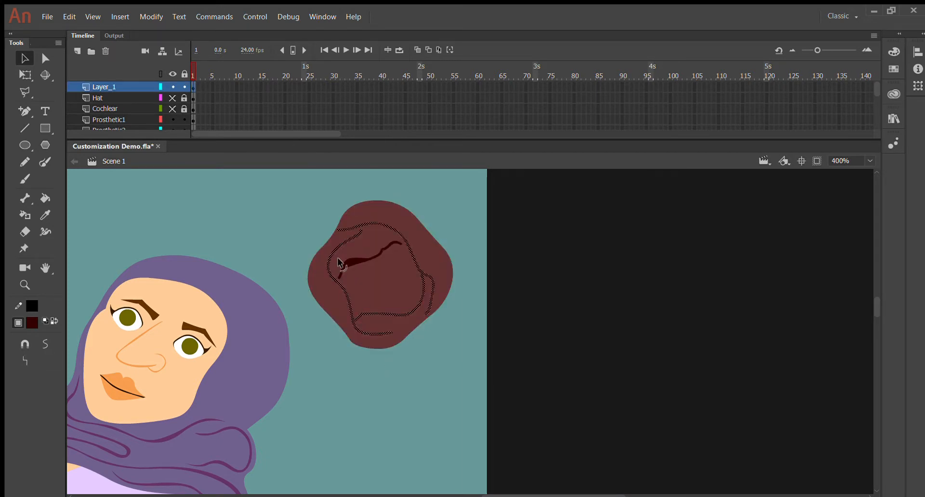
pyautogui.click(338, 258)
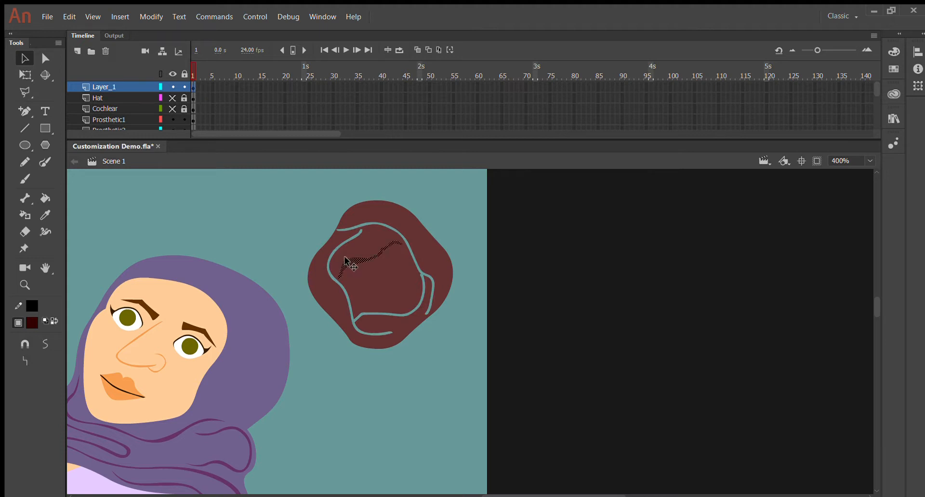
pyautogui.press('Delete')
pyautogui.click(340, 254)
pyautogui.press('Delete')
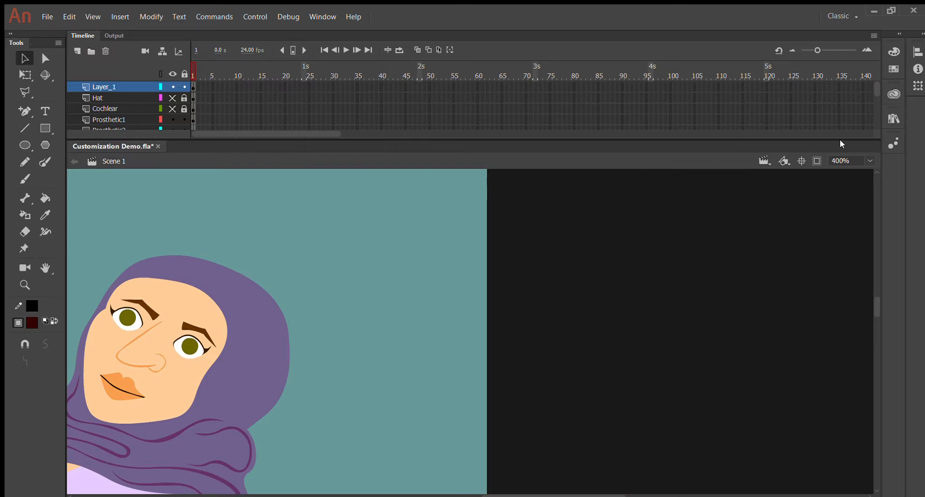
# Sample the peach skin tone from the character as the fill color with the Eyedropper.
pyautogui.click(31, 320)
pyautogui.click(190, 306)
pyautogui.click(46, 215)
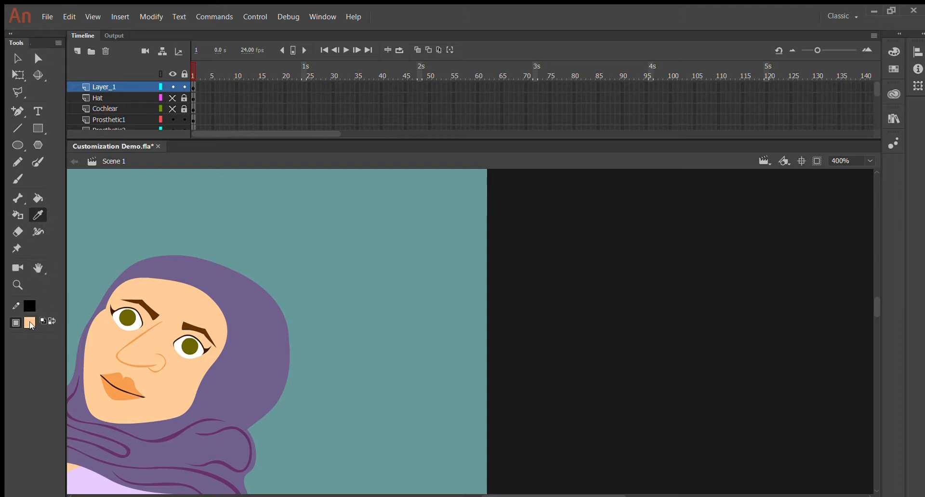
# Set up the Brush tool with a reddish-brown fill for painting in the empty area beside the character.
pyautogui.scroll(3, 235, 461)
pyautogui.scroll(-3, 235, 461)
pyautogui.moveTo(578, 496); pyautogui.dragTo(684, 454)
pyautogui.moveTo(576, 434); pyautogui.dragTo(536, 434)
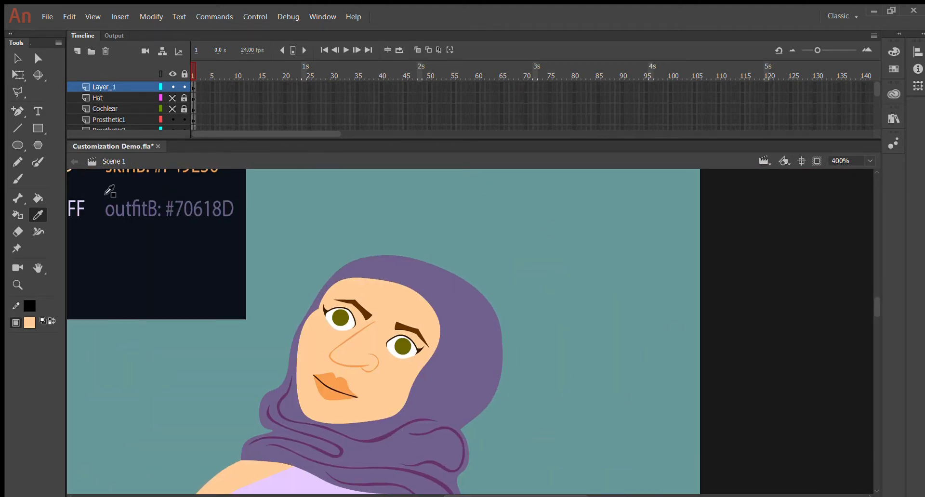
pyautogui.click(17, 179)
pyautogui.click(29, 321)
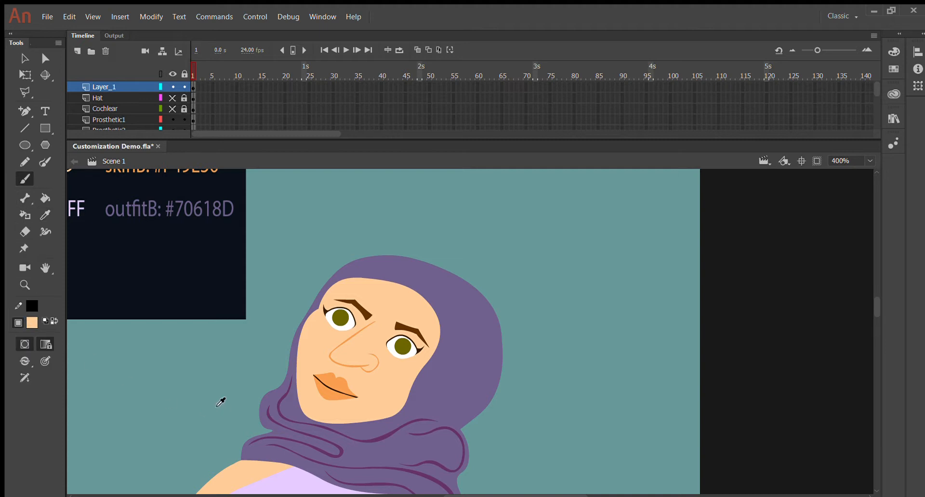
pyautogui.click(208, 369)
# Paint three thick, overlapping diagonal reddish-brown strokes in the empty background beyond the character's head.
pyautogui.scroll(3, 346, 262)
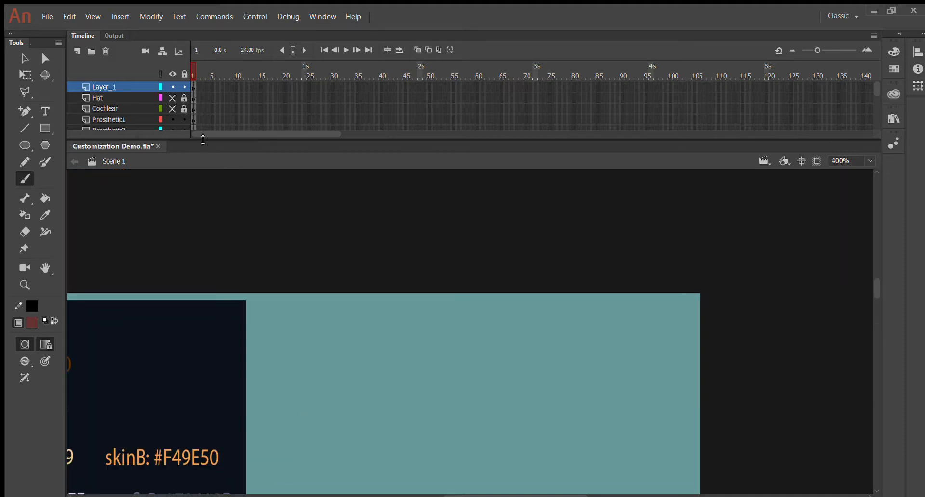
pyautogui.scroll(-1, 606, 341)
pyautogui.scroll(-1, 606, 342)
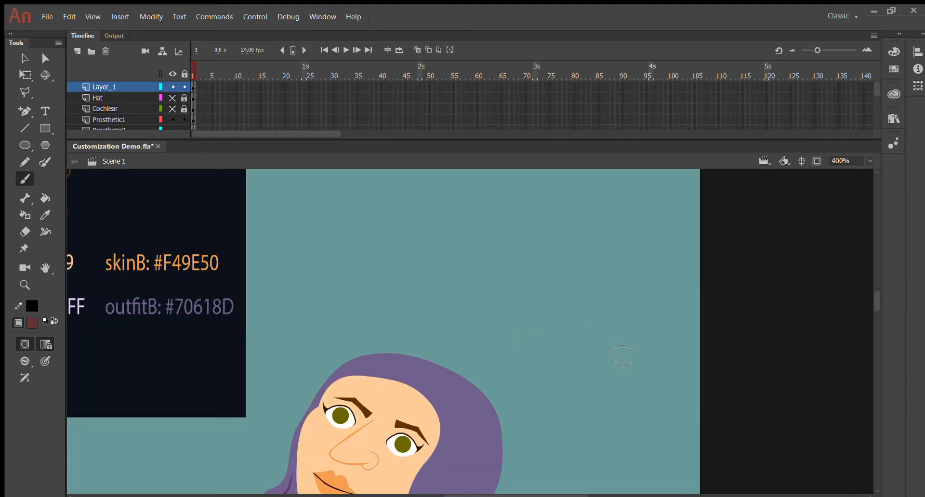
pyautogui.moveTo(523, 277); pyautogui.dragTo(641, 378)
pyautogui.moveTo(608, 308); pyautogui.dragTo(669, 361)
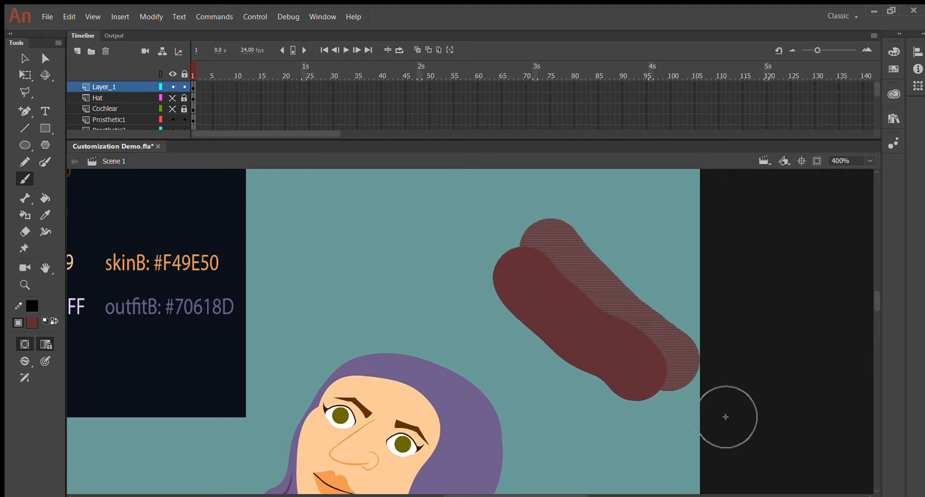
pyautogui.moveTo(592, 230); pyautogui.dragTo(665, 299)
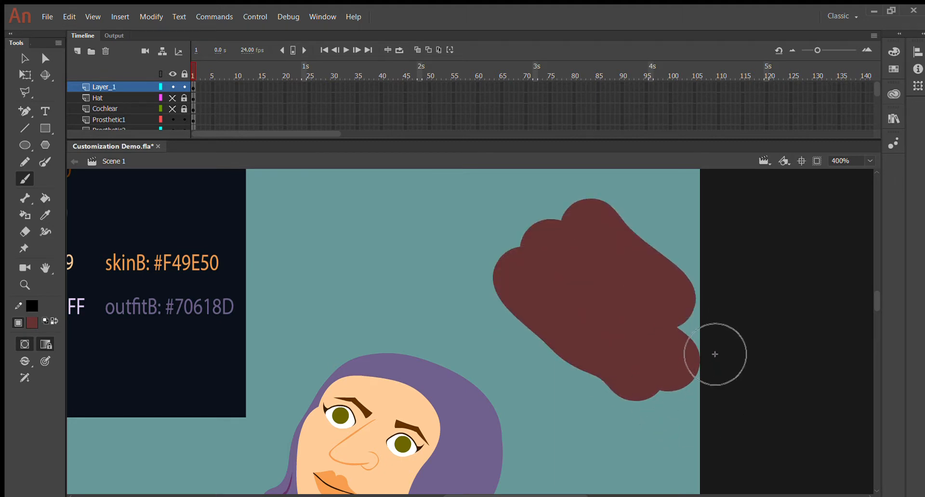
# Reduce the brush size and paint more overlapping reddish-brown strokes around the blob's edges, closing the gaps and extending its outline.
pyautogui.press('[')
pyautogui.press('[')
pyautogui.press('[')
pyautogui.press('[')
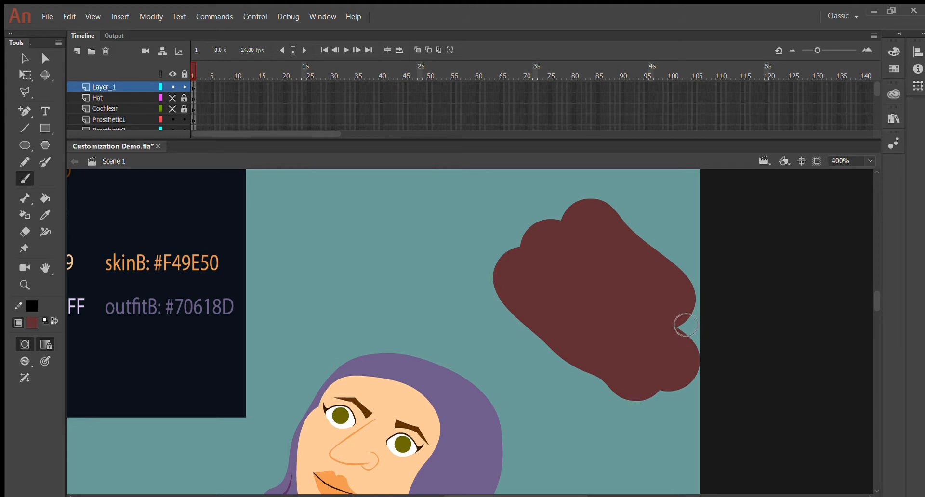
pyautogui.moveTo(720, 325)
pyautogui.mouseDown()
pyautogui.moveTo(716, 350)
pyautogui.moveTo(688, 378)
pyautogui.mouseUp()
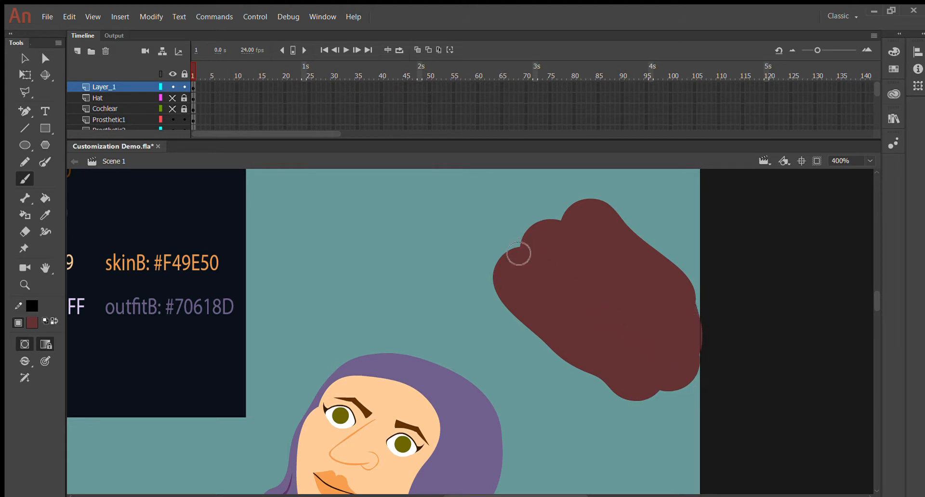
pyautogui.moveTo(534, 289)
pyautogui.mouseDown()
pyautogui.moveTo(558, 246)
pyautogui.moveTo(621, 229)
pyautogui.moveTo(619, 207)
pyautogui.mouseUp()
pyautogui.moveTo(618, 205)
pyautogui.mouseDown()
pyautogui.moveTo(681, 276)
pyautogui.moveTo(688, 266)
pyautogui.mouseUp()
pyautogui.moveTo(496, 277)
pyautogui.mouseDown()
pyautogui.moveTo(574, 375)
pyautogui.moveTo(602, 397)
pyautogui.moveTo(612, 393)
pyautogui.mouseUp()
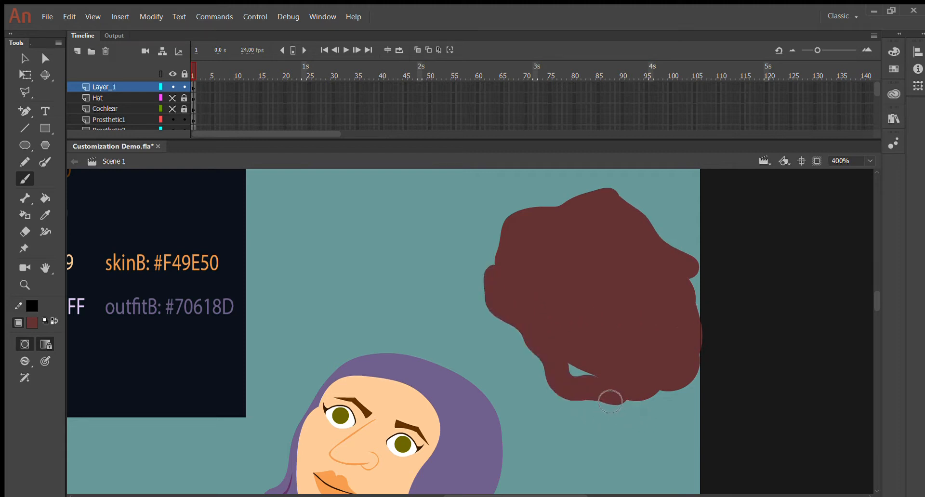
pyautogui.moveTo(573, 370); pyautogui.dragTo(615, 409)
pyautogui.moveTo(488, 264); pyautogui.dragTo(482, 212)
pyautogui.moveTo(510, 239)
pyautogui.mouseDown()
pyautogui.moveTo(539, 230)
pyautogui.moveTo(580, 237)
pyautogui.moveTo(522, 243)
pyautogui.moveTo(523, 264)
pyautogui.mouseUp()
pyautogui.moveTo(590, 229); pyautogui.dragTo(626, 225)
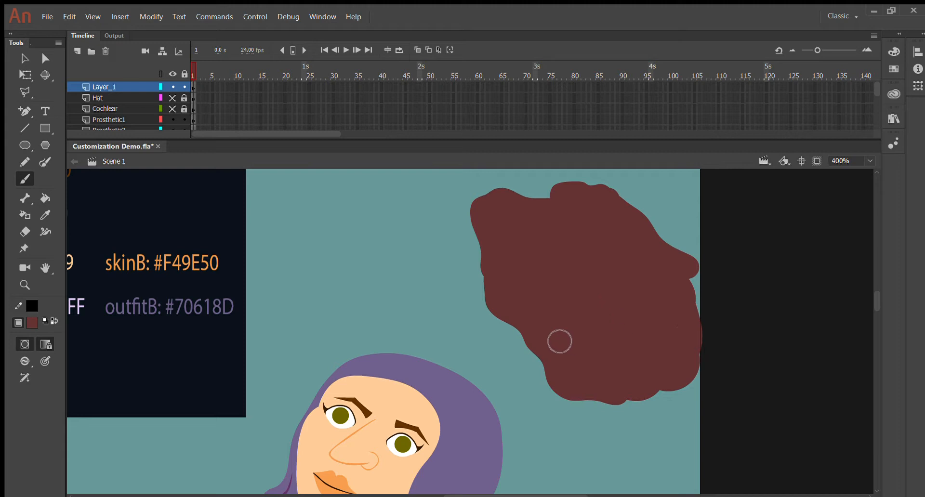
pyautogui.moveTo(516, 339)
pyautogui.mouseDown()
pyautogui.moveTo(549, 375)
pyautogui.moveTo(586, 391)
pyautogui.moveTo(558, 385)
pyautogui.mouseUp()
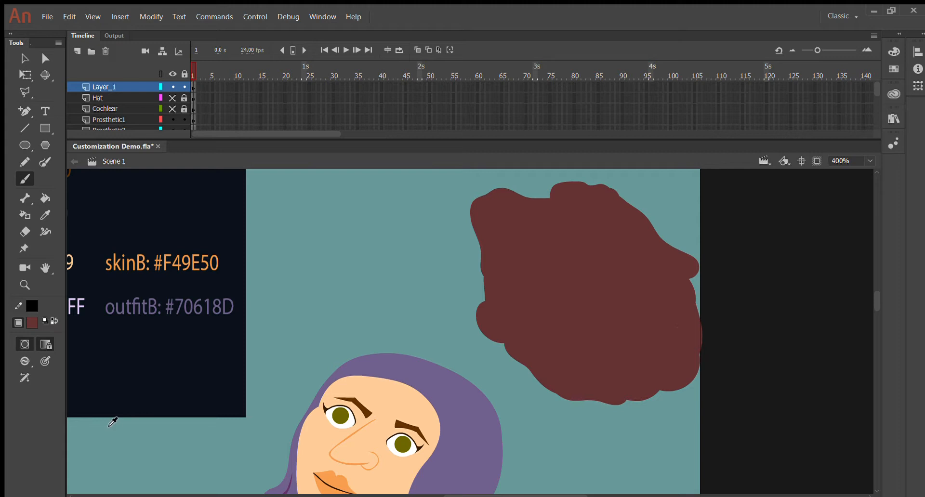
# Recolor every overlapping stroke of the reddish-brown blob dark purple with the Paint Bucket.
pyautogui.click(197, 382)
pyautogui.click(45, 198)
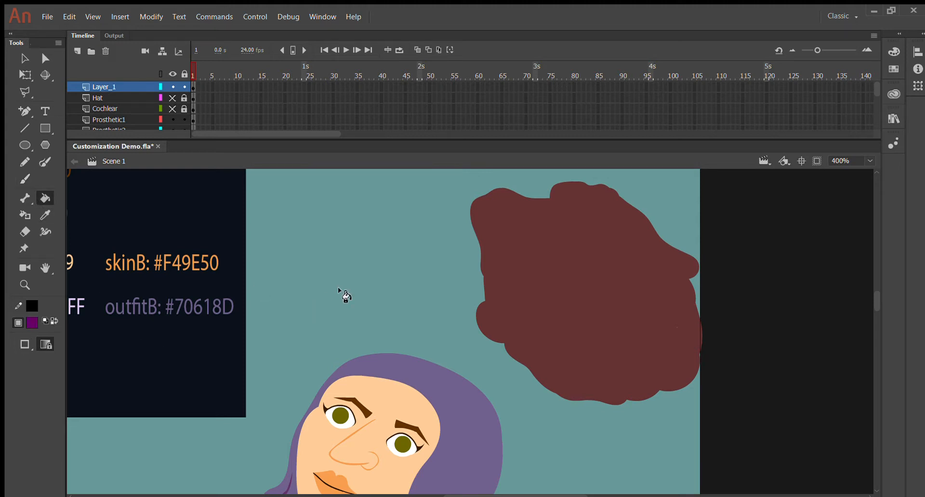
pyautogui.click(513, 206)
pyautogui.click(580, 256)
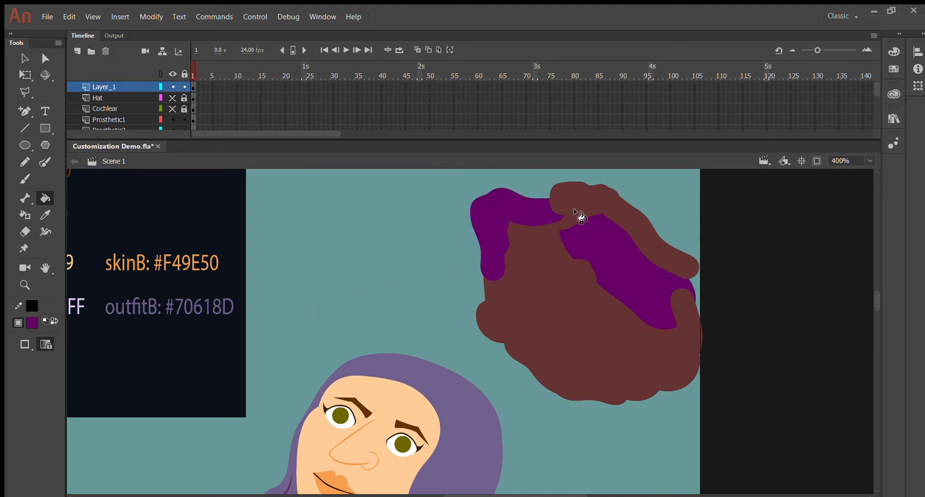
pyautogui.click(575, 212)
pyautogui.click(562, 260)
pyautogui.click(604, 200)
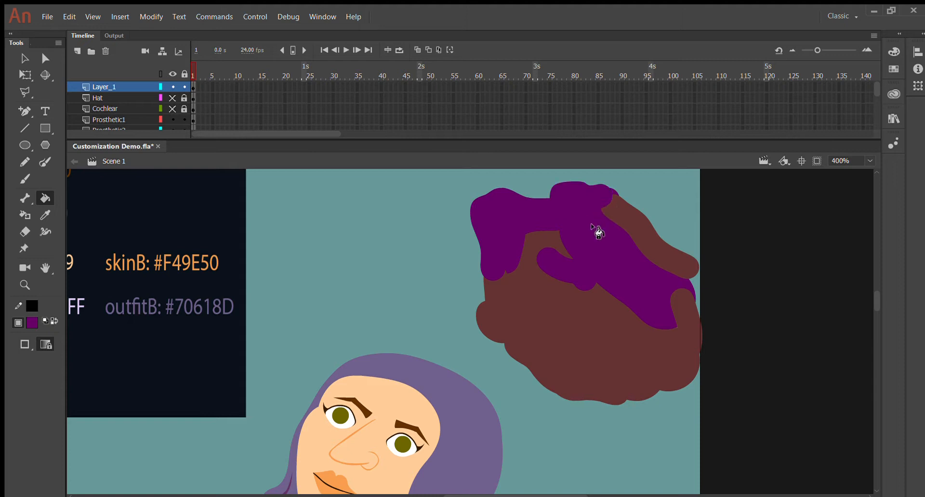
pyautogui.click(624, 236)
pyautogui.click(538, 250)
pyautogui.click(530, 296)
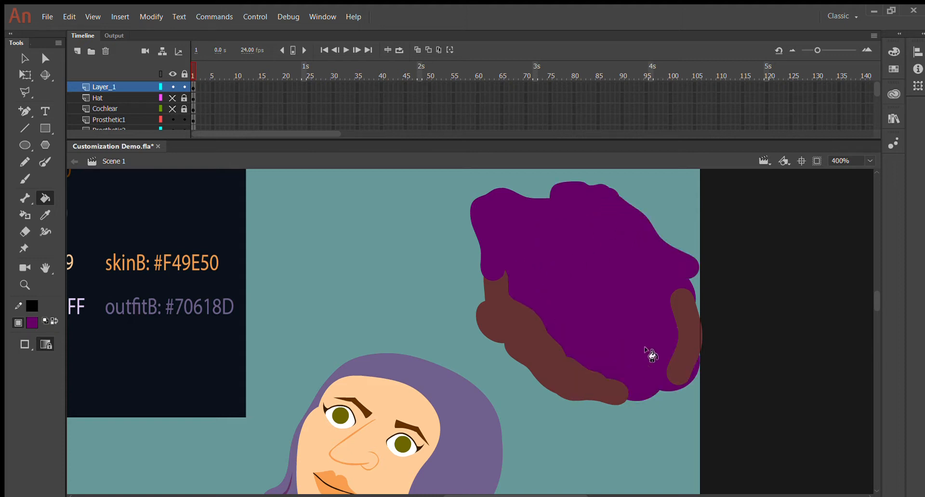
pyautogui.click(682, 350)
pyautogui.click(548, 343)
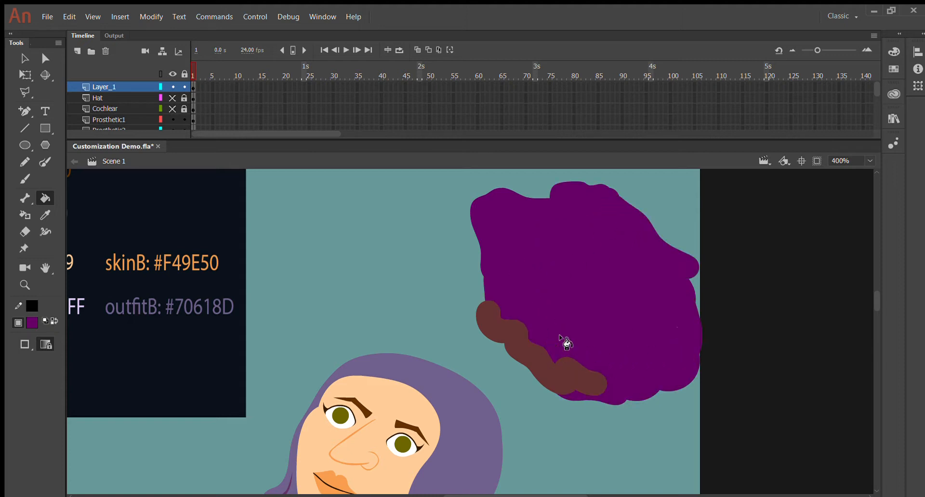
pyautogui.click(535, 352)
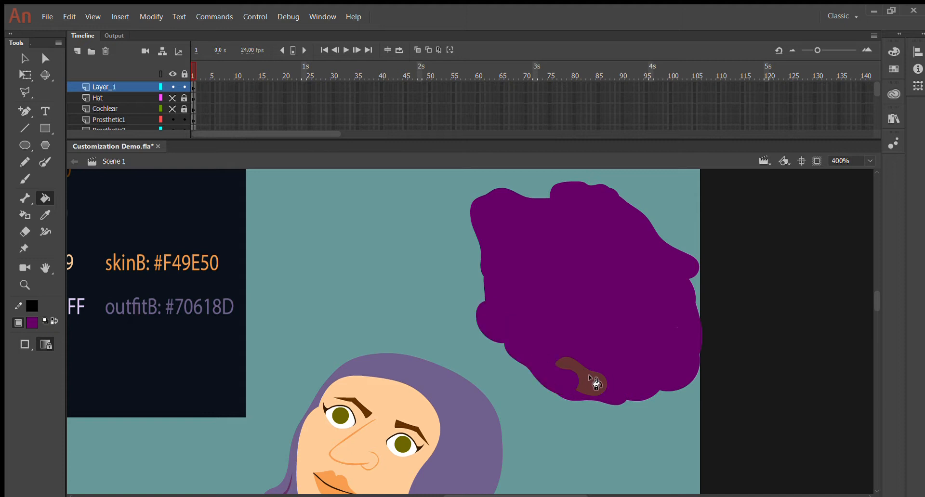
pyautogui.click(596, 383)
# Select a single stroke of the purple blob to inspect its object bounds, and clear the selection.
pyautogui.click(25, 59)
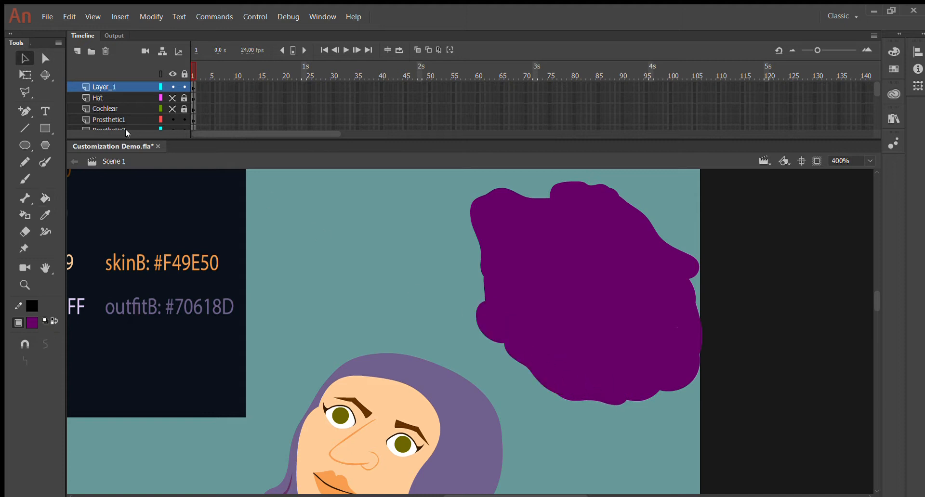
pyautogui.click(640, 303)
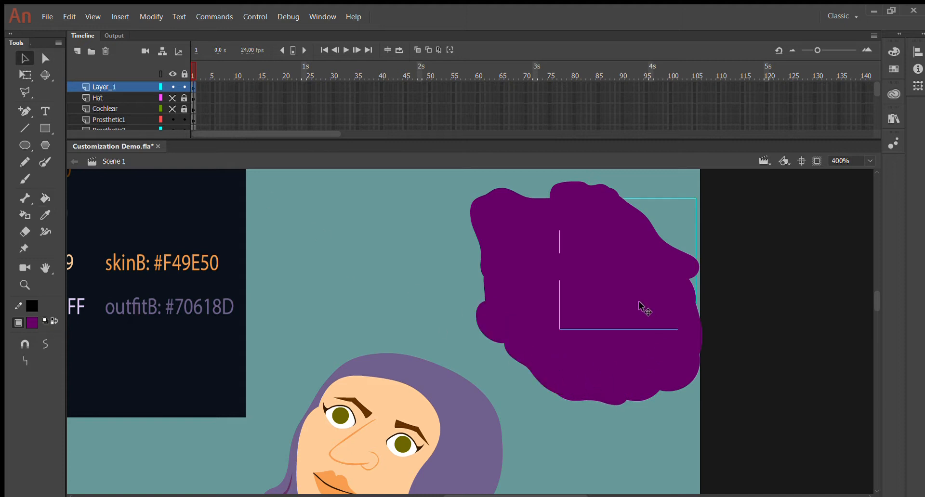
pyautogui.click(423, 222)
# Select all the purple stroke objects together and break them apart into one merged shape.
pyautogui.scroll(3, 439, 238)
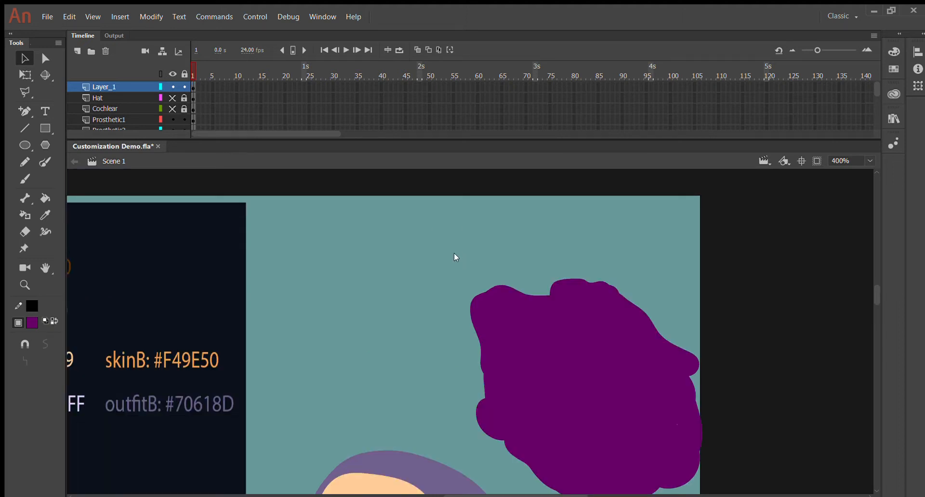
pyautogui.moveTo(431, 249); pyautogui.dragTo(766, 495)
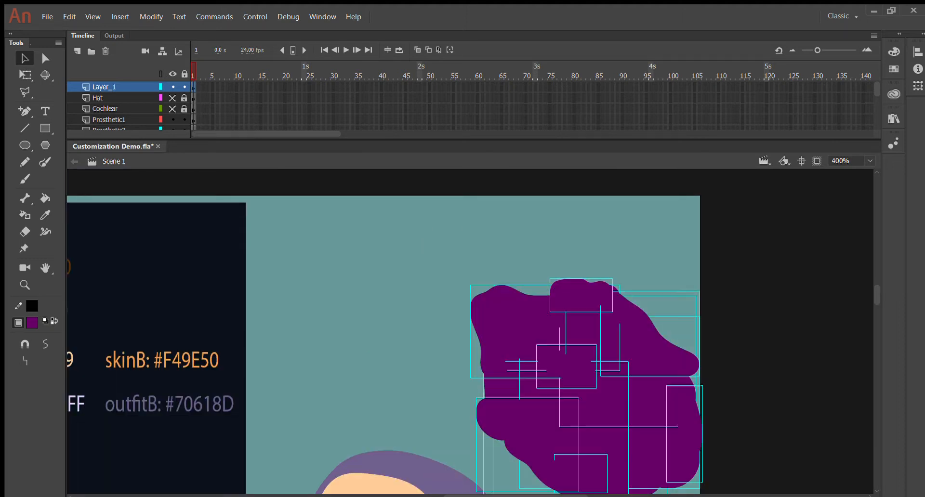
pyautogui.scroll(-5, 725, 434)
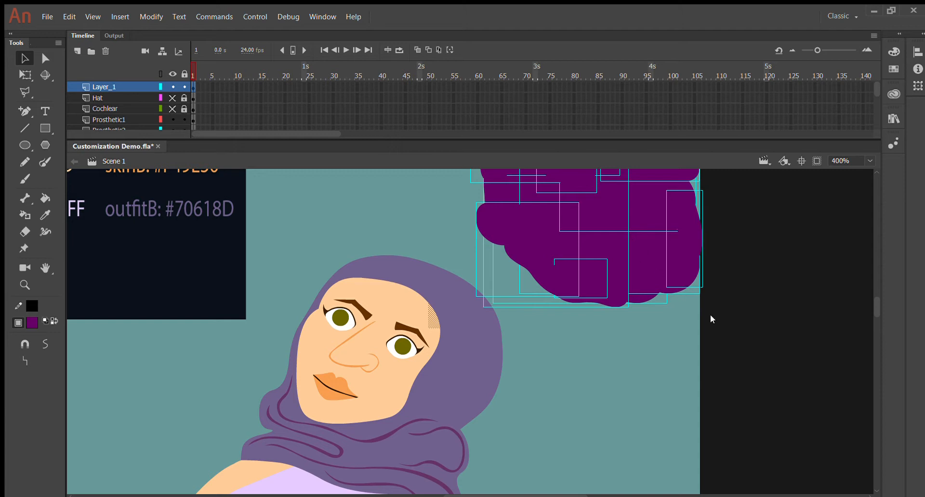
pyautogui.hotkey('ctrl', 'b')
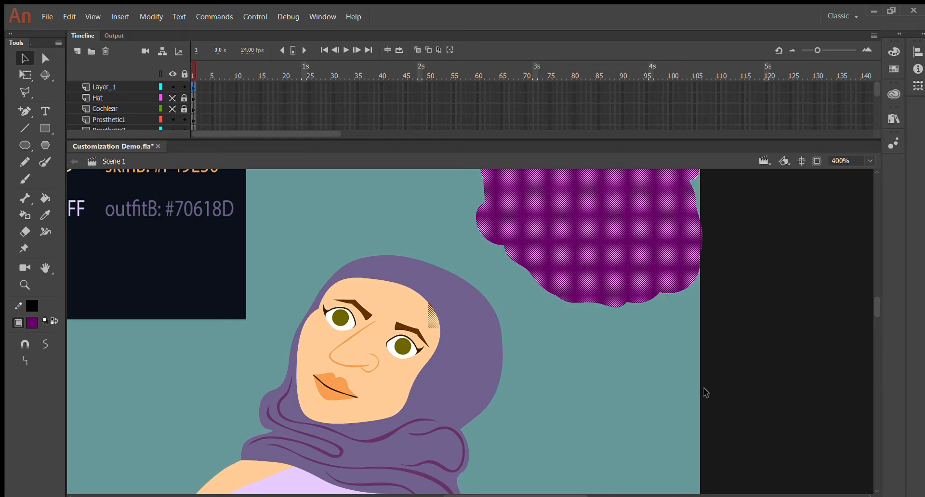
# Deselect the merged purple shape and pull its upper edge outward to smooth the notch between the two bumps.
pyautogui.click(649, 357)
pyautogui.scroll(5, 697, 378)
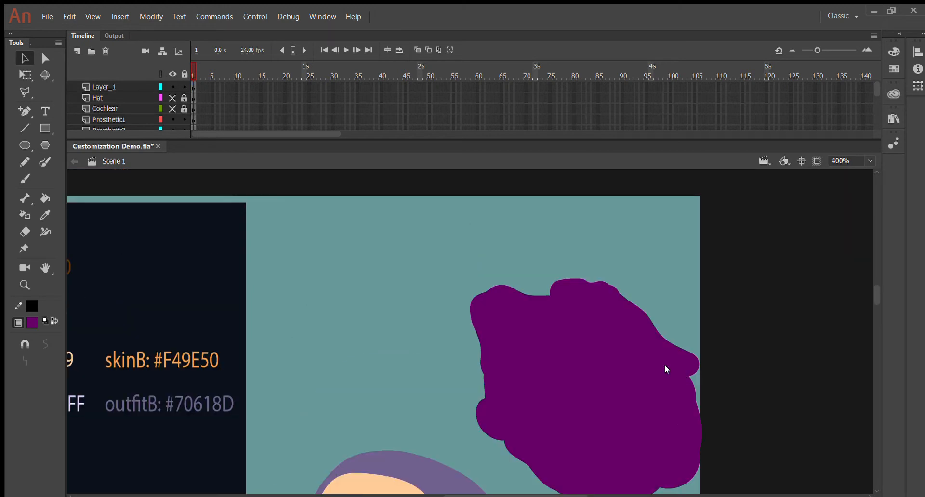
pyautogui.moveTo(518, 288); pyautogui.dragTo(544, 291)
# Delete the whole merged purple shape.
pyautogui.click(552, 307)
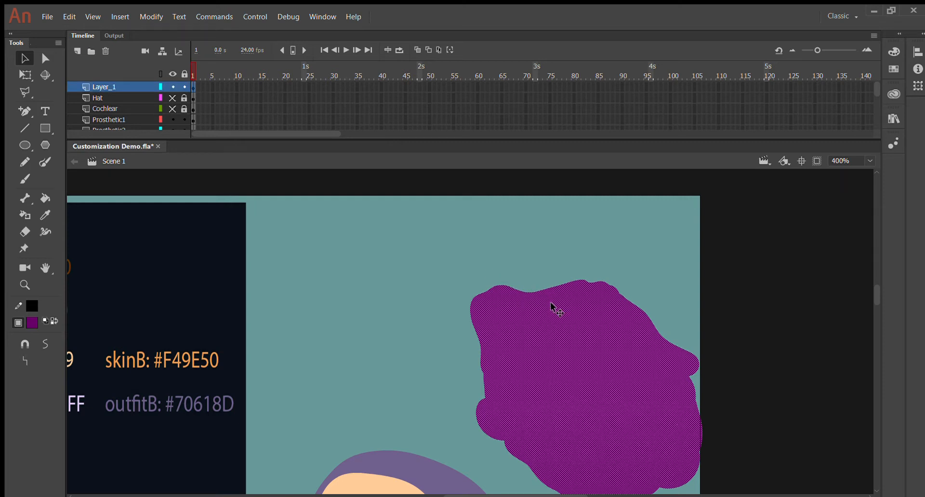
pyautogui.press('Delete')
pyautogui.scroll(-10, 546, 305)
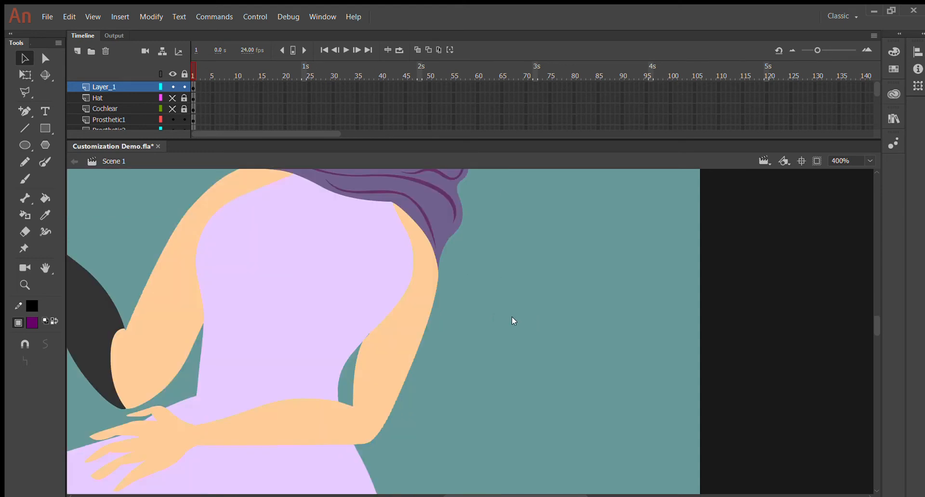
# Sample the skin tone from the character's upper arm as the new fill color.
pyautogui.click(44, 215)
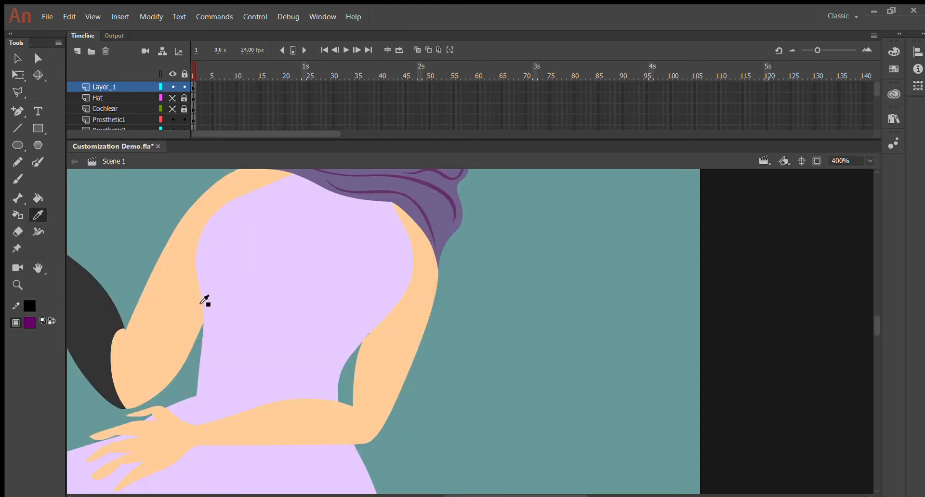
pyautogui.click(174, 277)
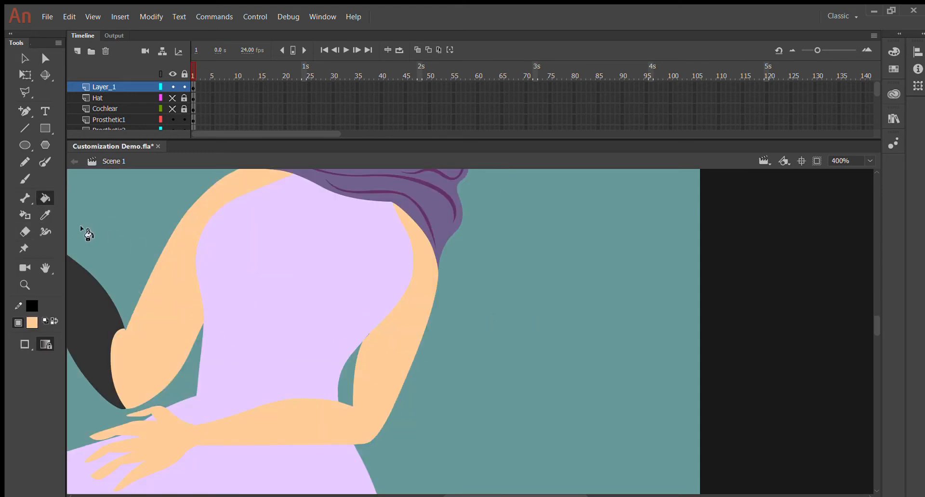
# Try one wavy skin-toned brush stroke on the background beside the torso and another beside the head, undoing each.
pyautogui.click(24, 178)
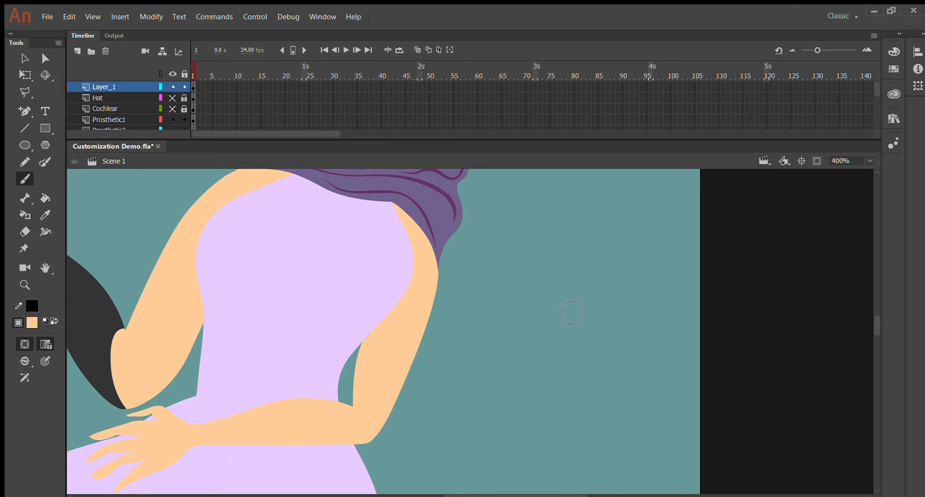
pyautogui.moveTo(520, 280); pyautogui.dragTo(629, 250)
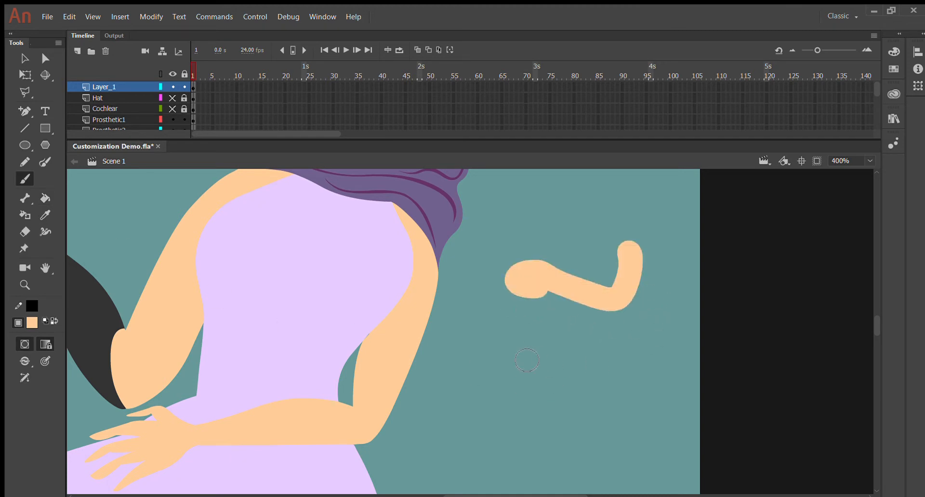
pyautogui.hotkey('ctrl', 'z')
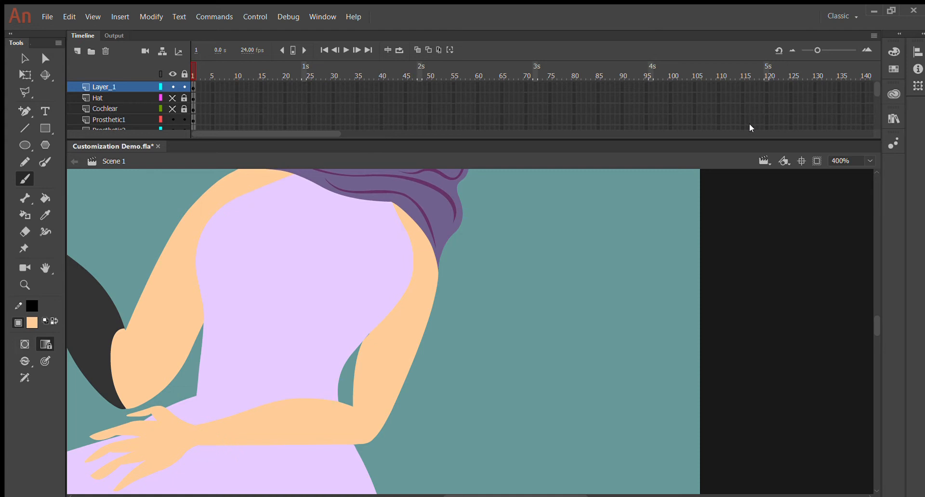
pyautogui.scroll(5, 597, 245)
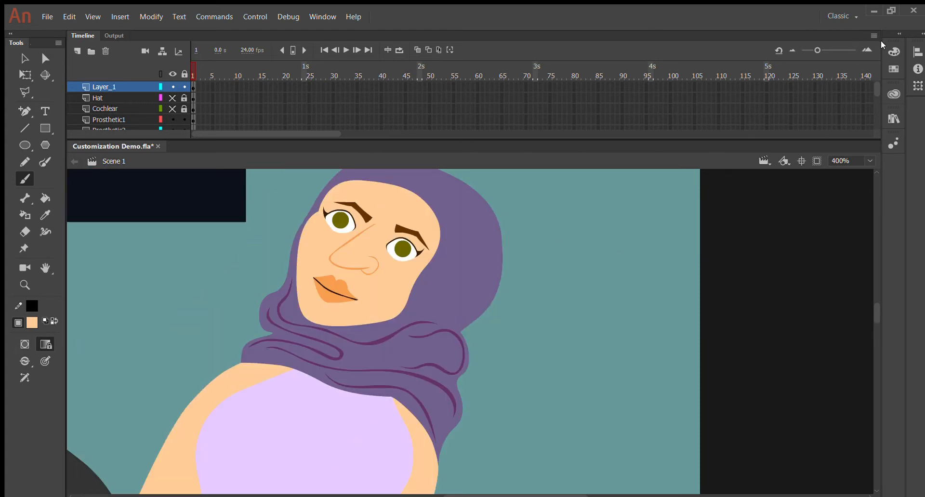
pyautogui.moveTo(544, 203); pyautogui.dragTo(660, 273)
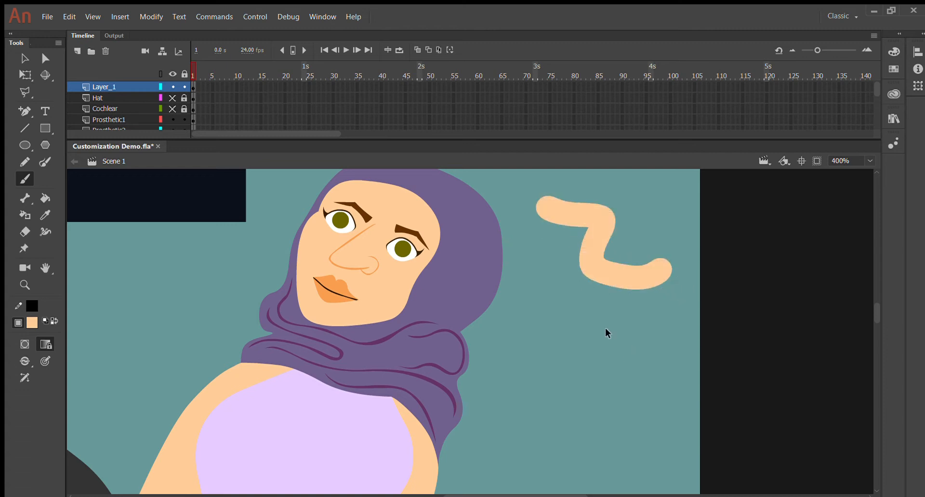
pyautogui.hotkey('ctrl', 'z')
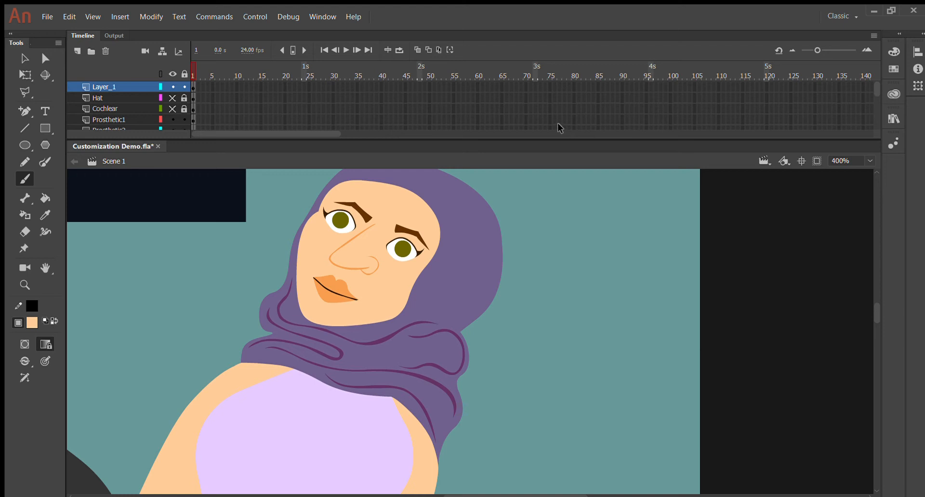
pyautogui.click(24, 58)
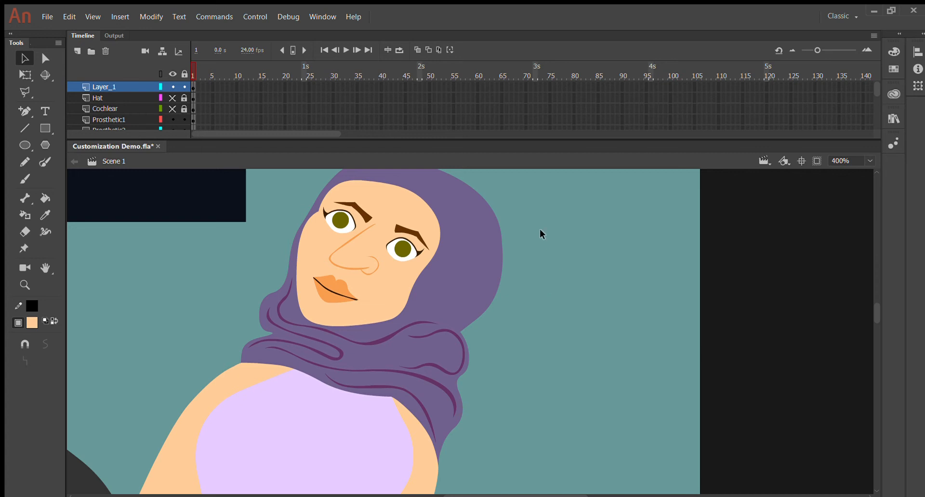
pyautogui.scroll(2, 540, 228)
pyautogui.scroll(-10, 554, 246)
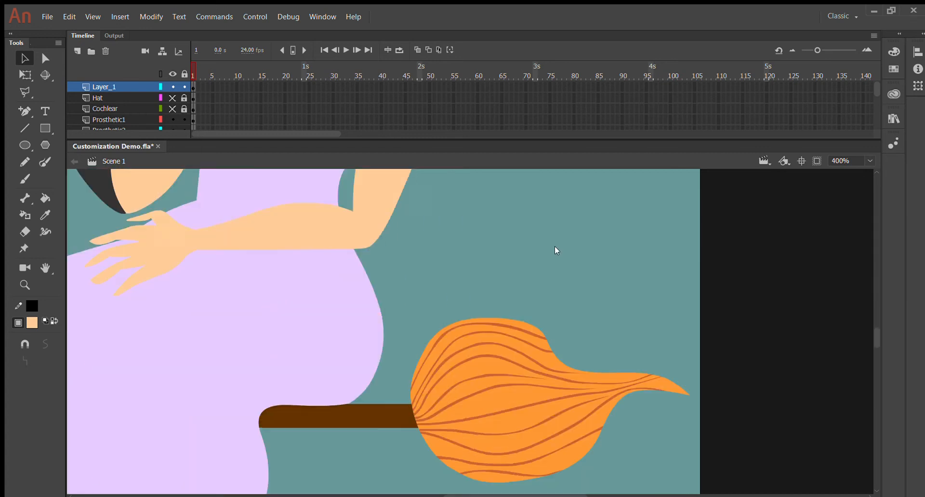
pyautogui.scroll(10, 554, 247)
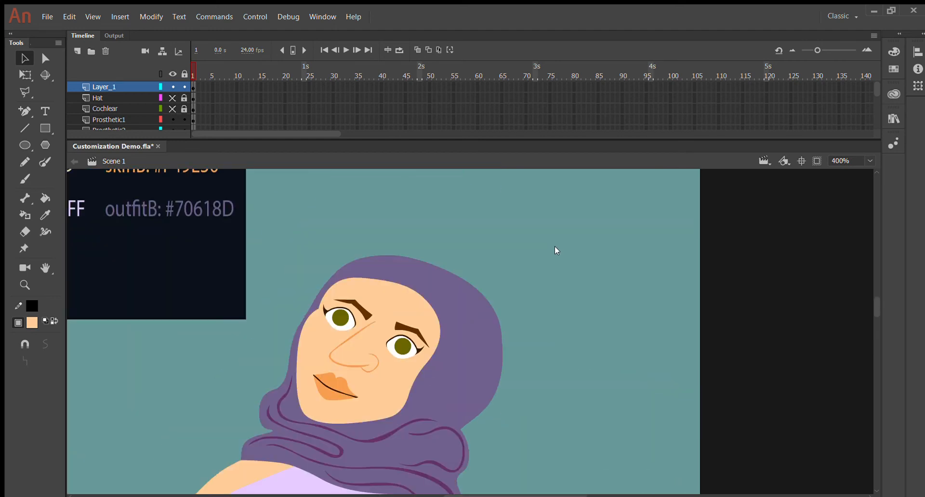
pyautogui.scroll(-4, 539, 202)
pyautogui.scroll(2, 541, 207)
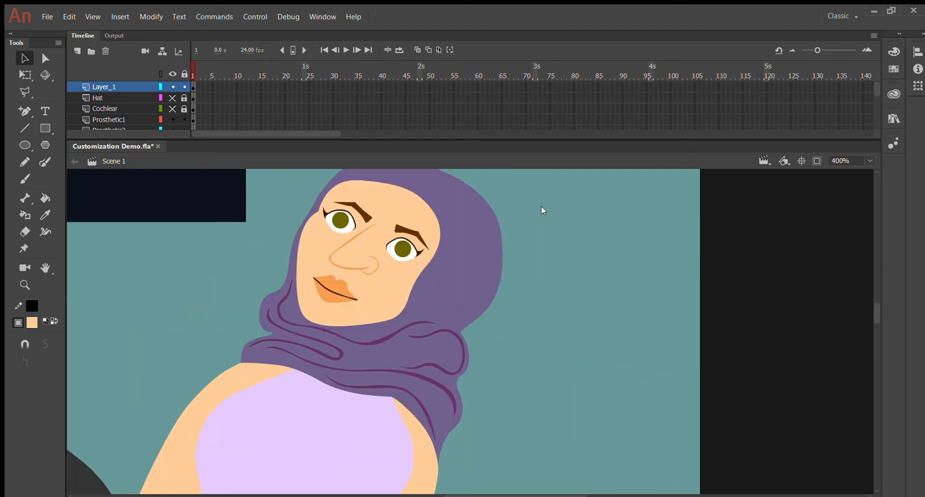